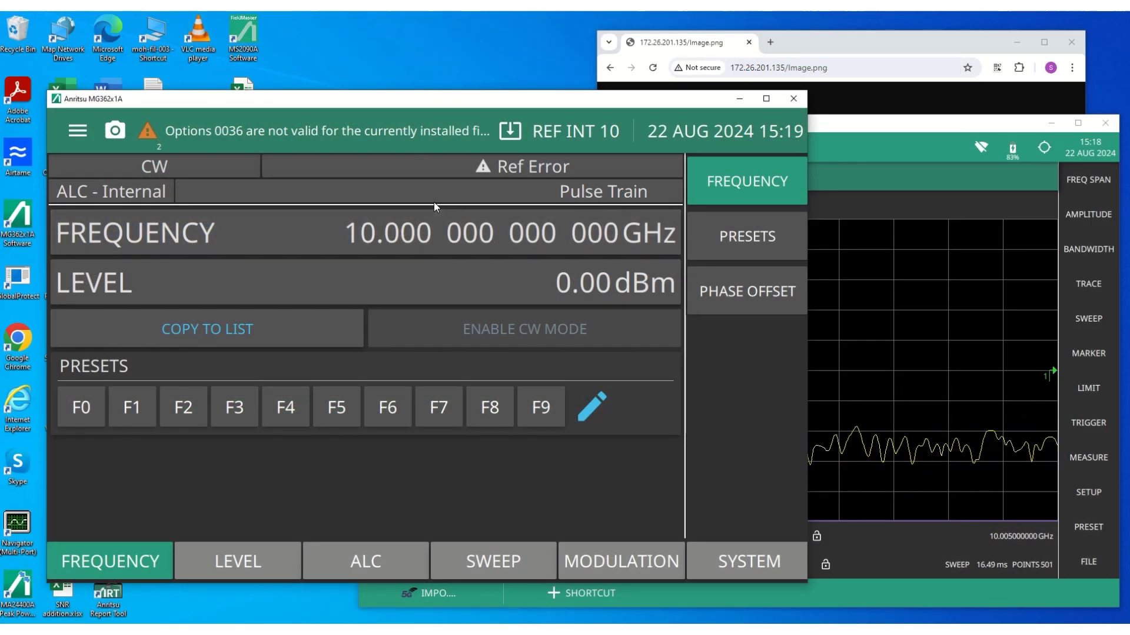
# Shift the MG362x1A generator aside and place the MS2090A analyzer in front, showing the 10 GHz carrier.
pyautogui.moveTo(445, 98); pyautogui.dragTo(469, 87)
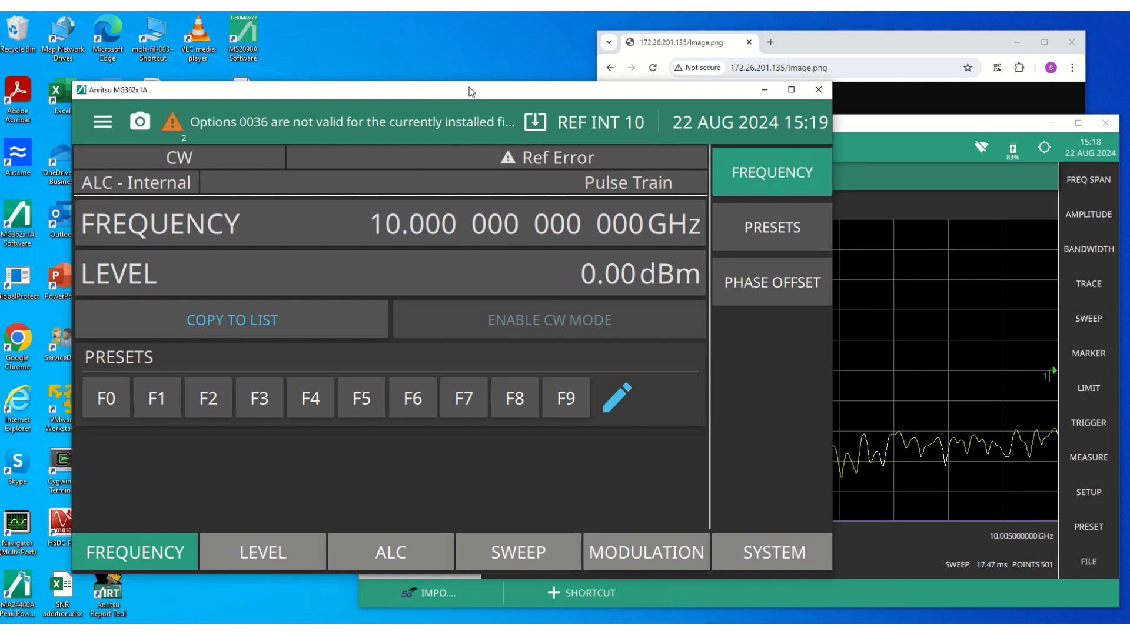
pyautogui.moveTo(469, 91); pyautogui.dragTo(460, 95)
pyautogui.click(849, 126)
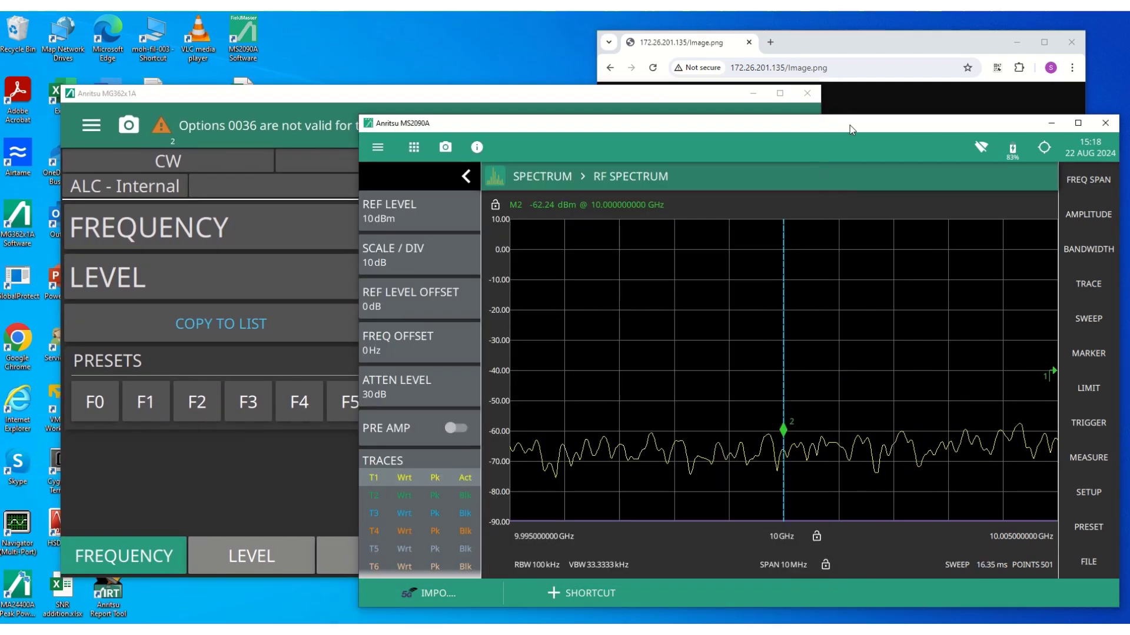
pyautogui.moveTo(850, 125); pyautogui.dragTo(820, 120)
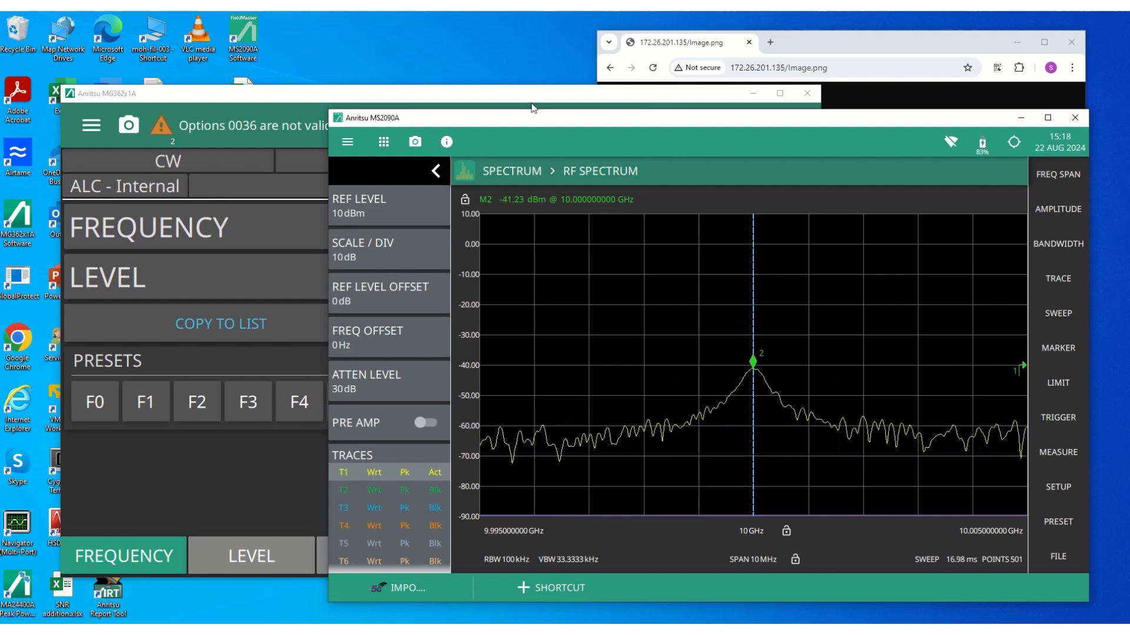
# Raise the Chrome window with the oscilloscope capture Image.png and move it left for viewing.
pyautogui.click(906, 37)
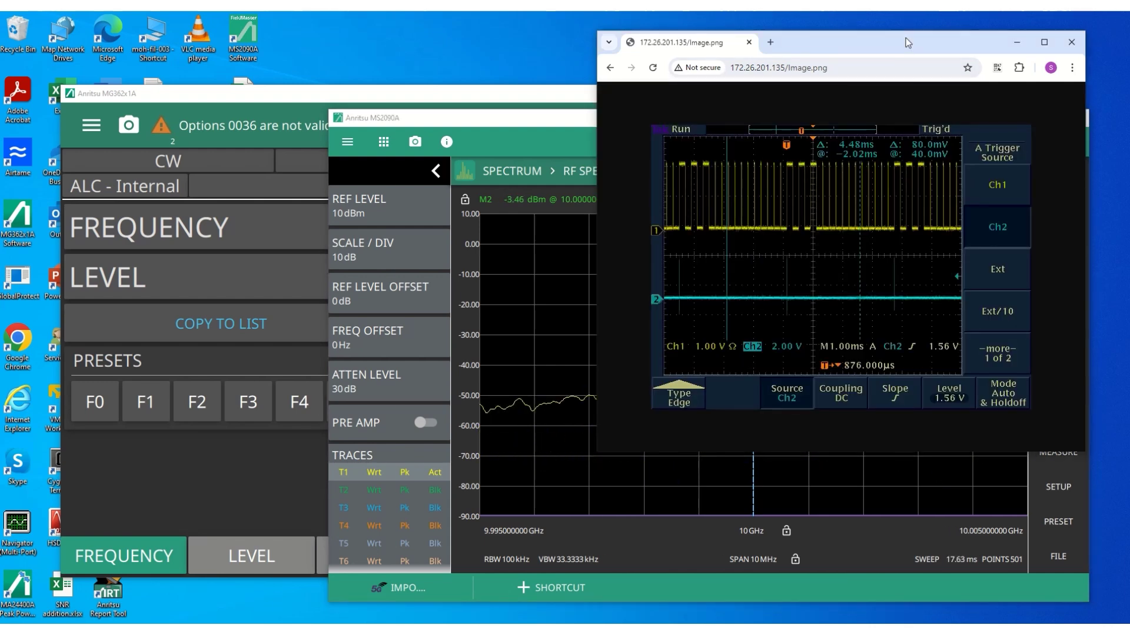
pyautogui.moveTo(905, 38); pyautogui.dragTo(807, 45)
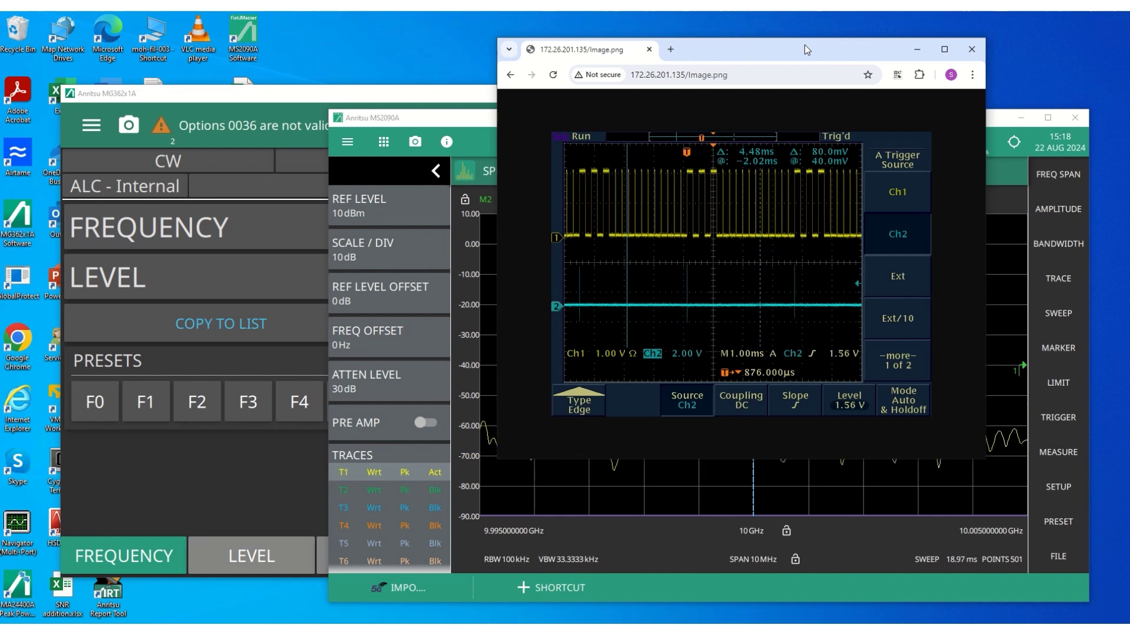
pyautogui.moveTo(803, 48); pyautogui.dragTo(802, 48)
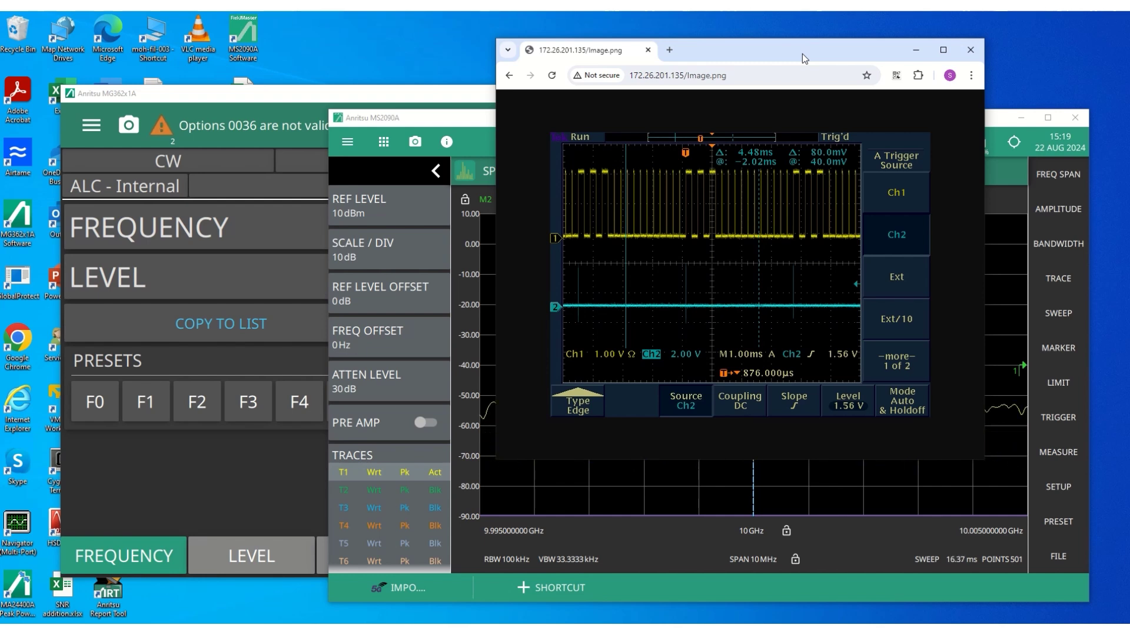
pyautogui.moveTo(803, 54); pyautogui.dragTo(780, 66)
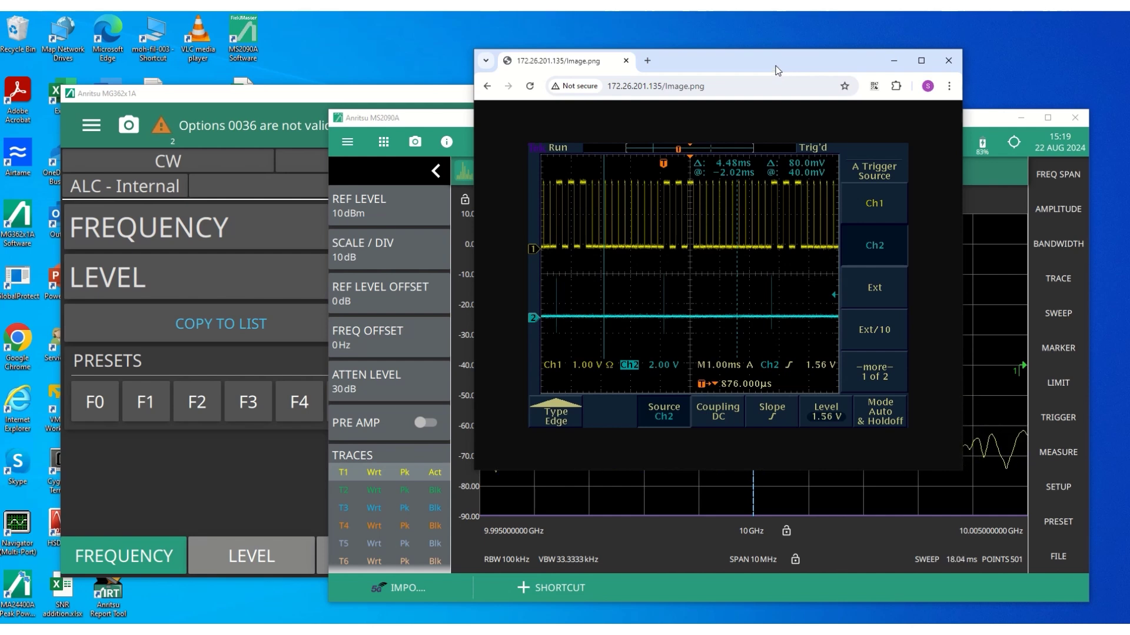
pyautogui.moveTo(778, 74); pyautogui.dragTo(759, 70)
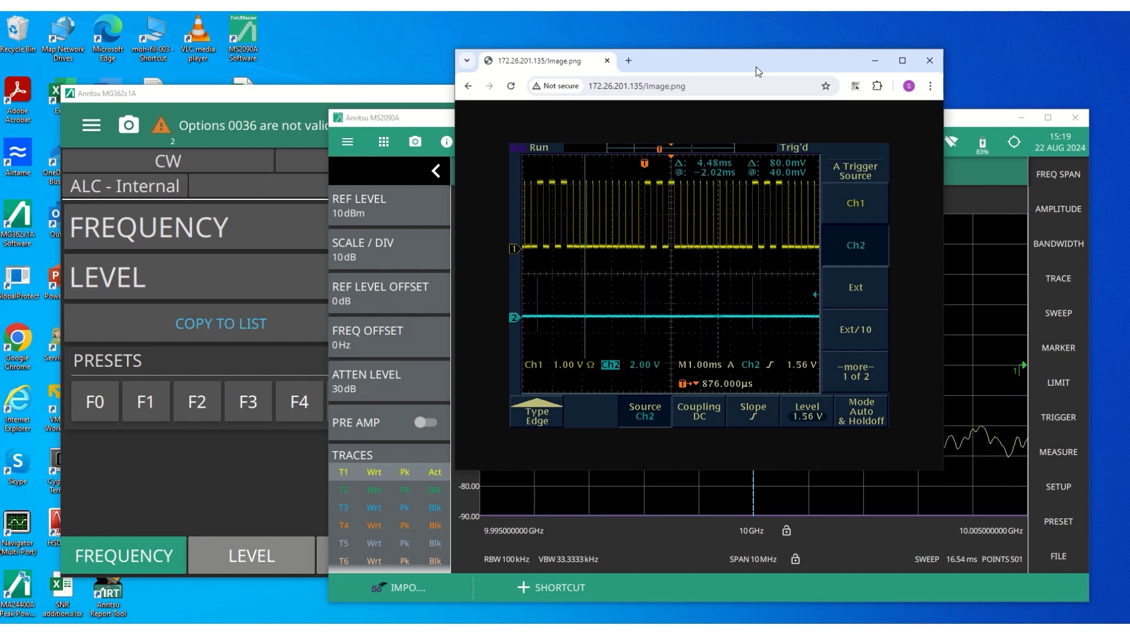
pyautogui.moveTo(559, 11)
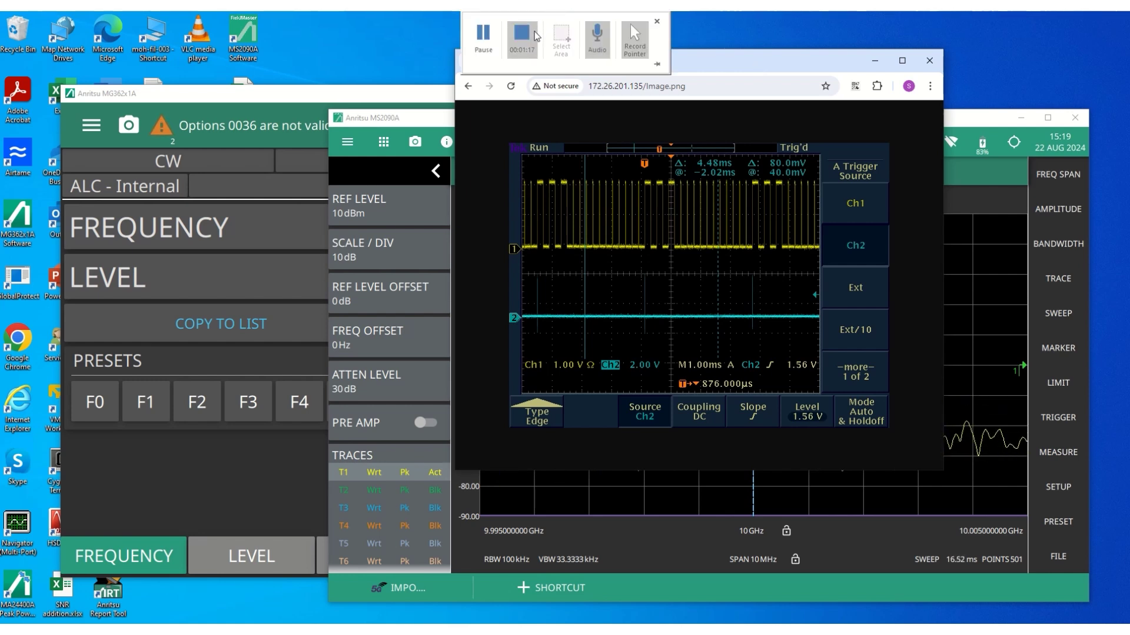
pyautogui.click(535, 35)
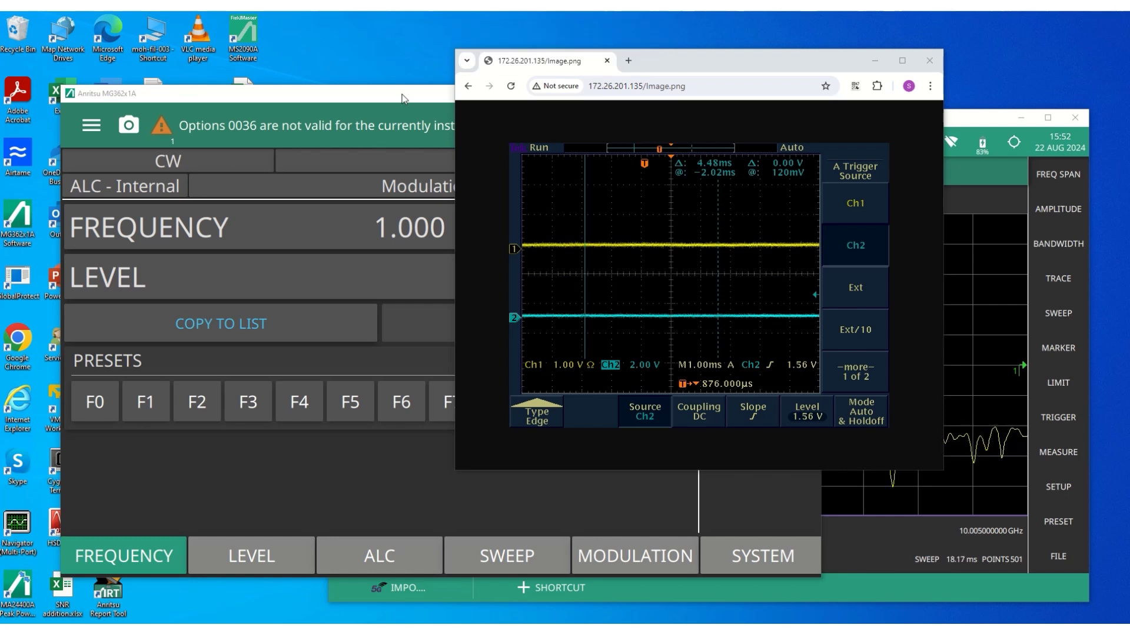
# Bring the MG362x1A generator window to the front and nudge it into place.
pyautogui.click(401, 99)
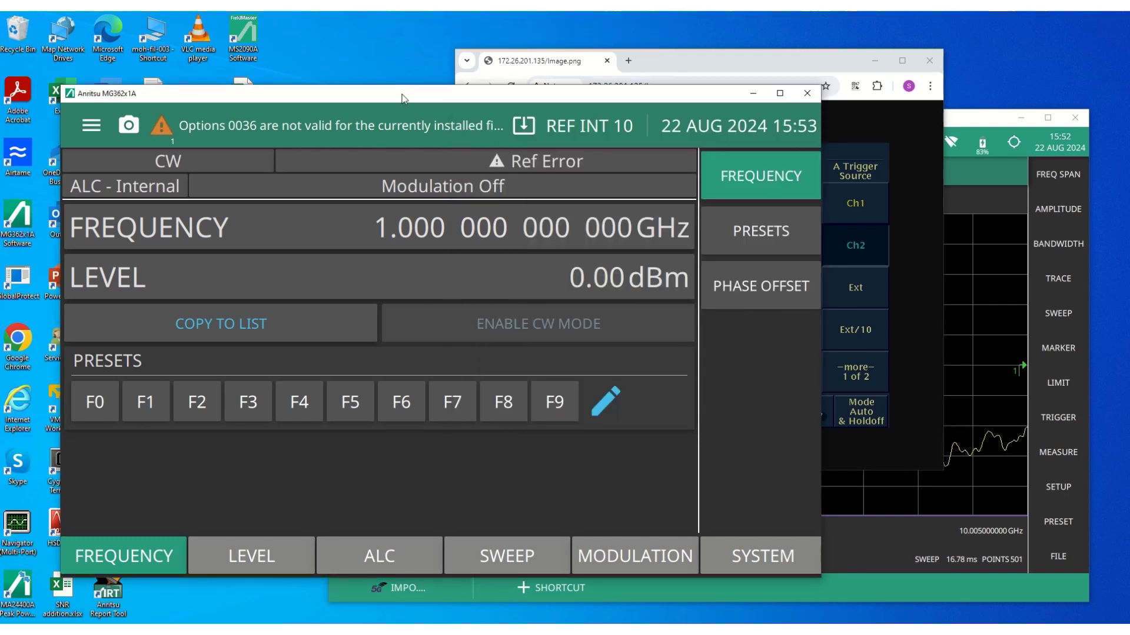
pyautogui.moveTo(402, 98); pyautogui.dragTo(399, 99)
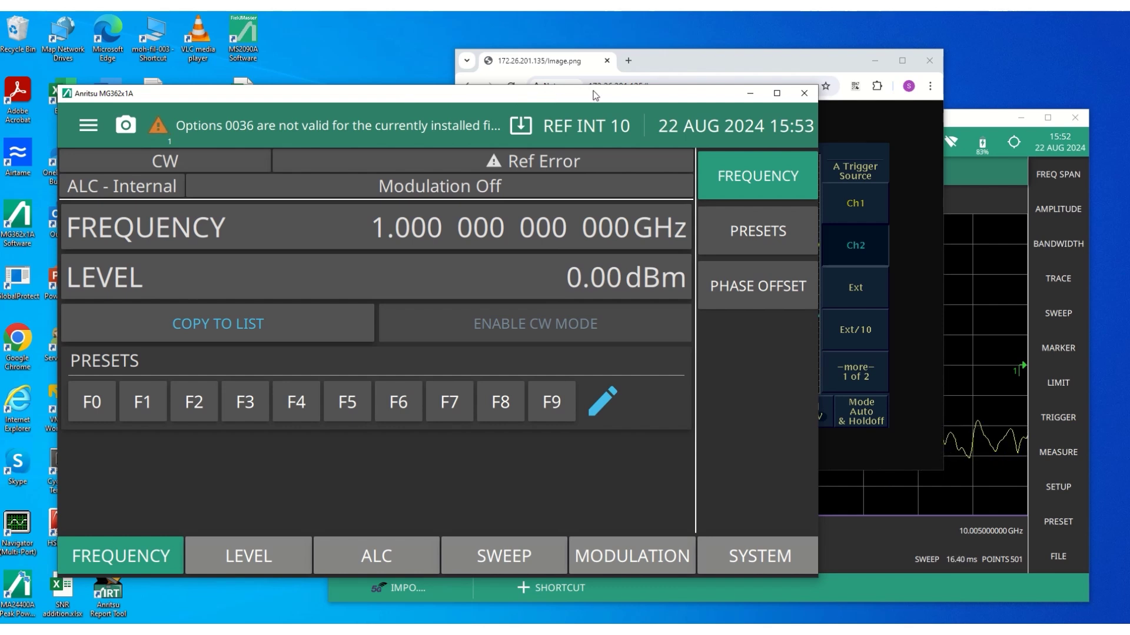
pyautogui.moveTo(484, 98); pyautogui.dragTo(481, 93)
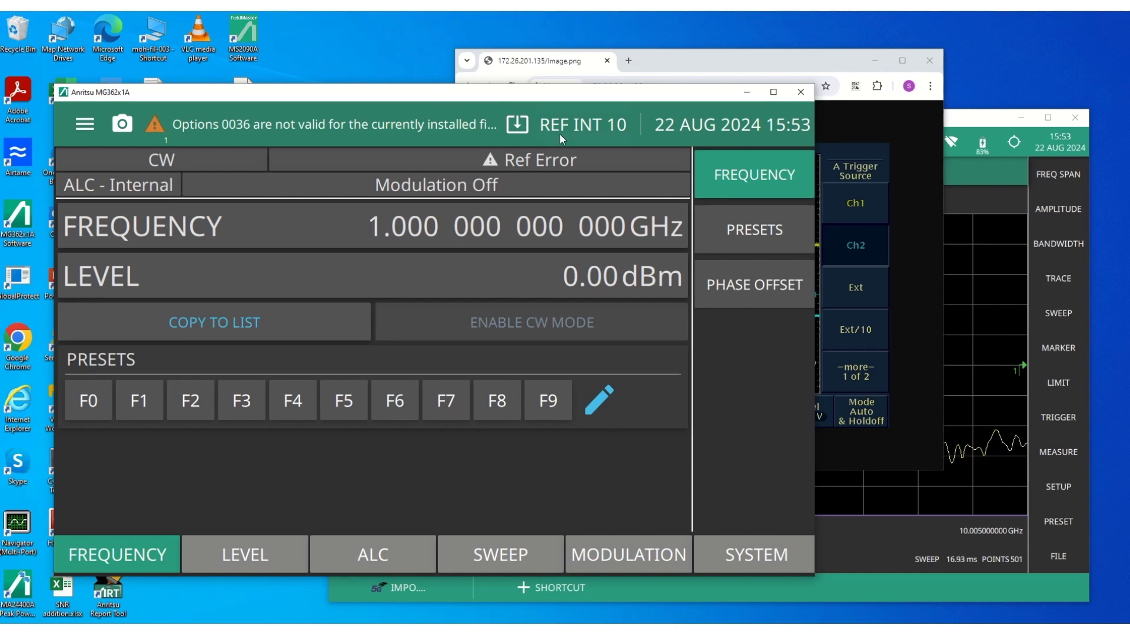
# Set the CW output frequency to 10 GHz, leaving the level at 0.00 dBm.
pyautogui.click(546, 228)
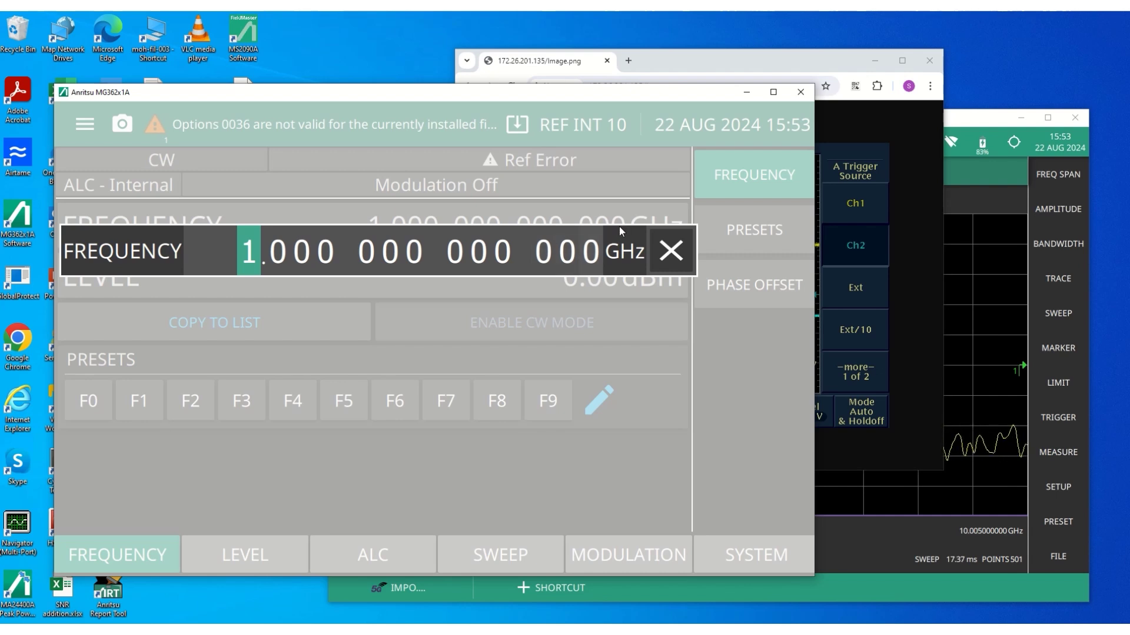
pyautogui.write('10')
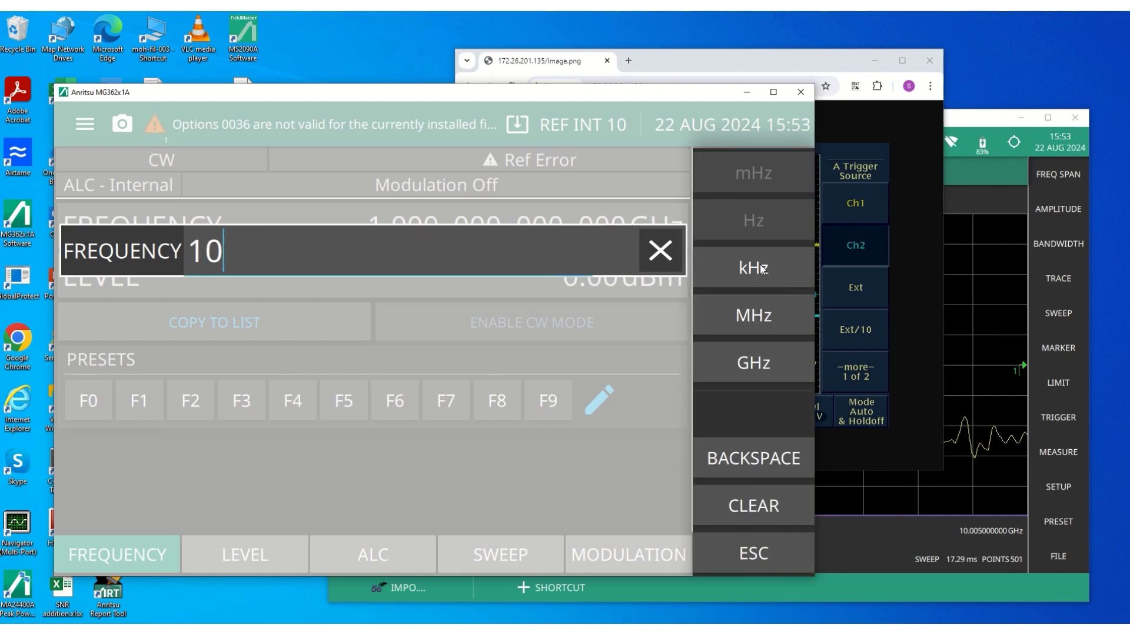
pyautogui.click(779, 359)
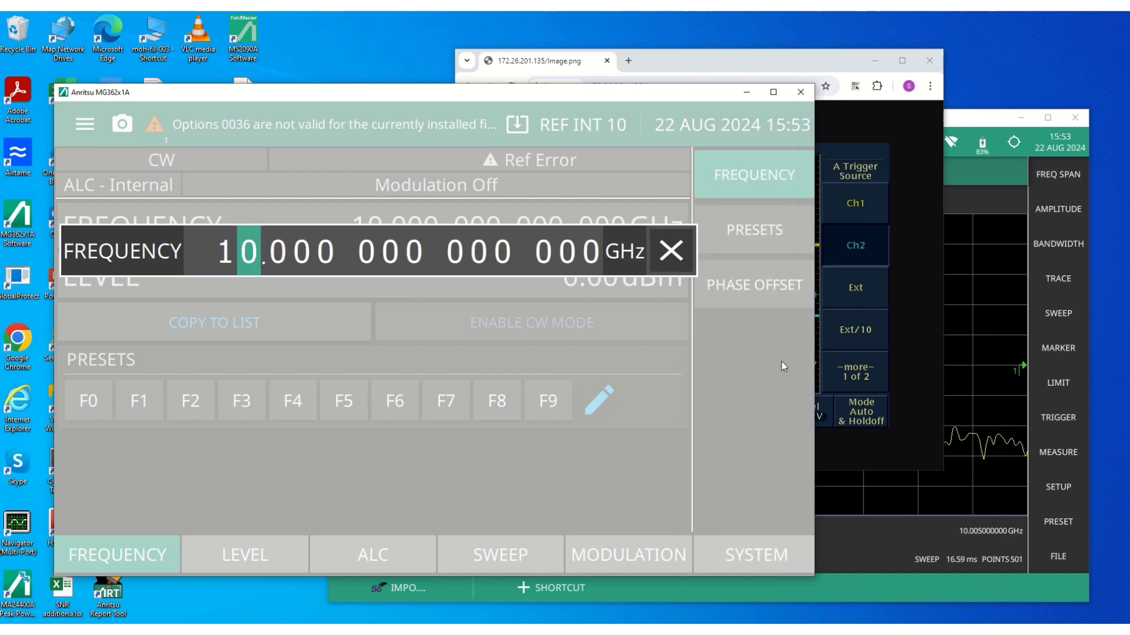
pyautogui.click(728, 313)
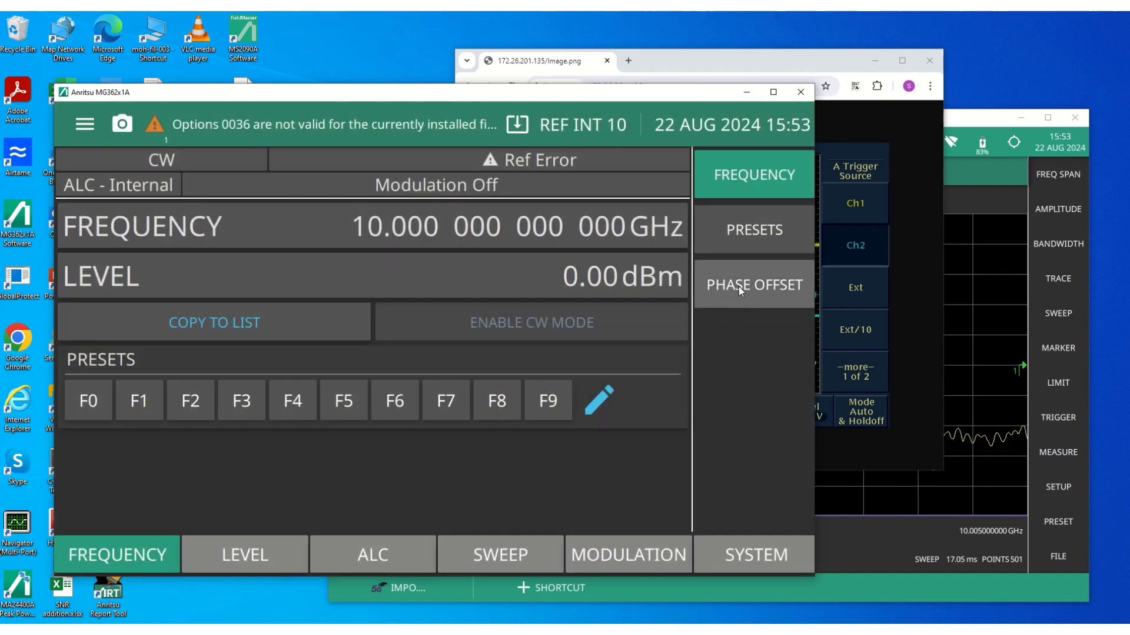
pyautogui.click(638, 277)
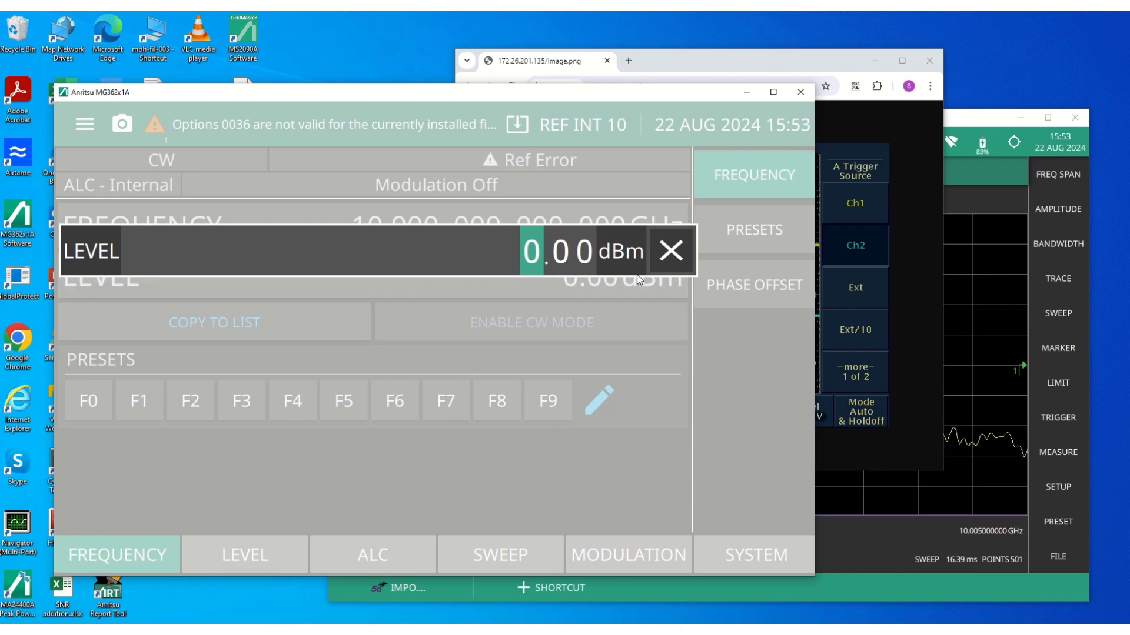
pyautogui.click(637, 279)
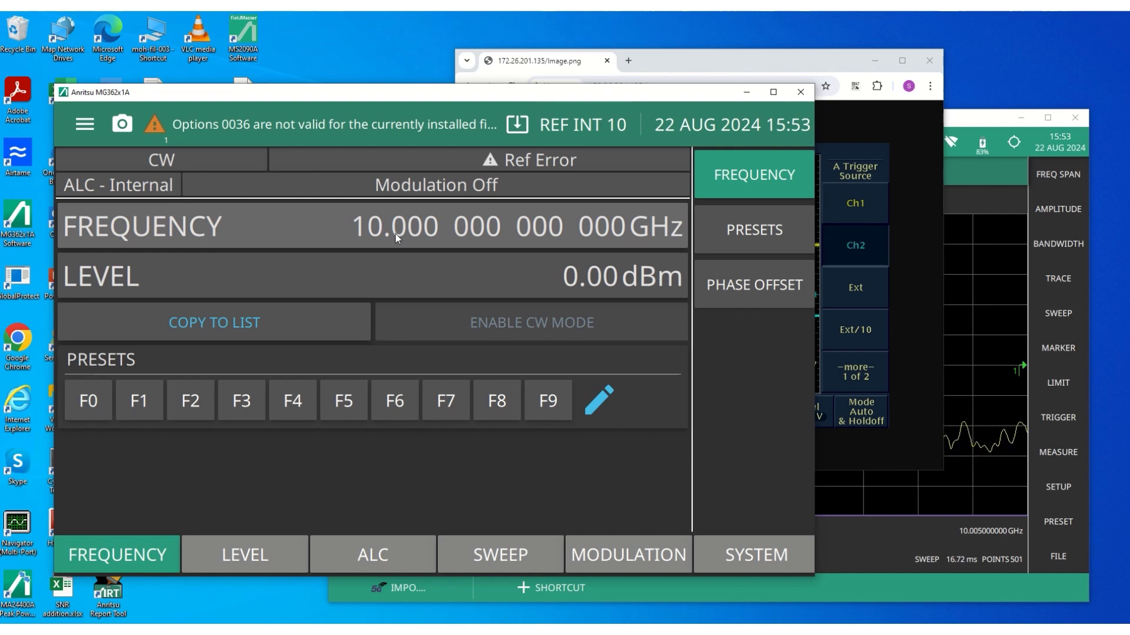
pyautogui.click(977, 117)
# Check the analyzer's 10 GHz marker reading about -2.57 dBm, then return to the generator.
pyautogui.moveTo(977, 117); pyautogui.dragTo(990, 119)
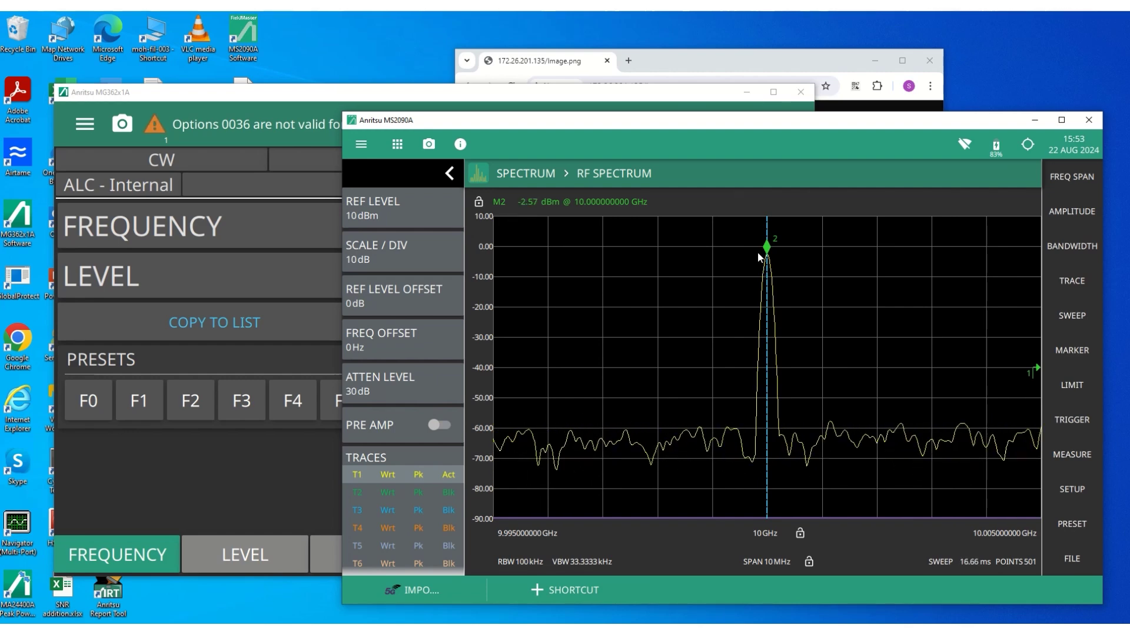
pyautogui.click(408, 91)
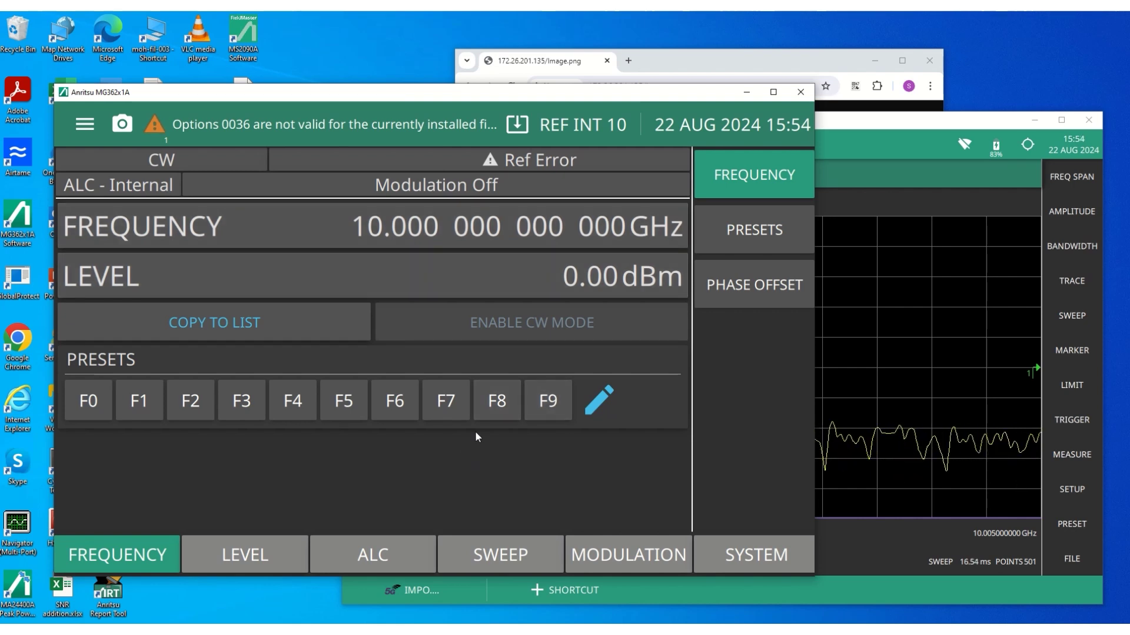
# Choose PULSE TRAIN modulation and view its setup (PRI 0.003 620 000 s, 10 repetitions) and pulse list.
pyautogui.click(631, 552)
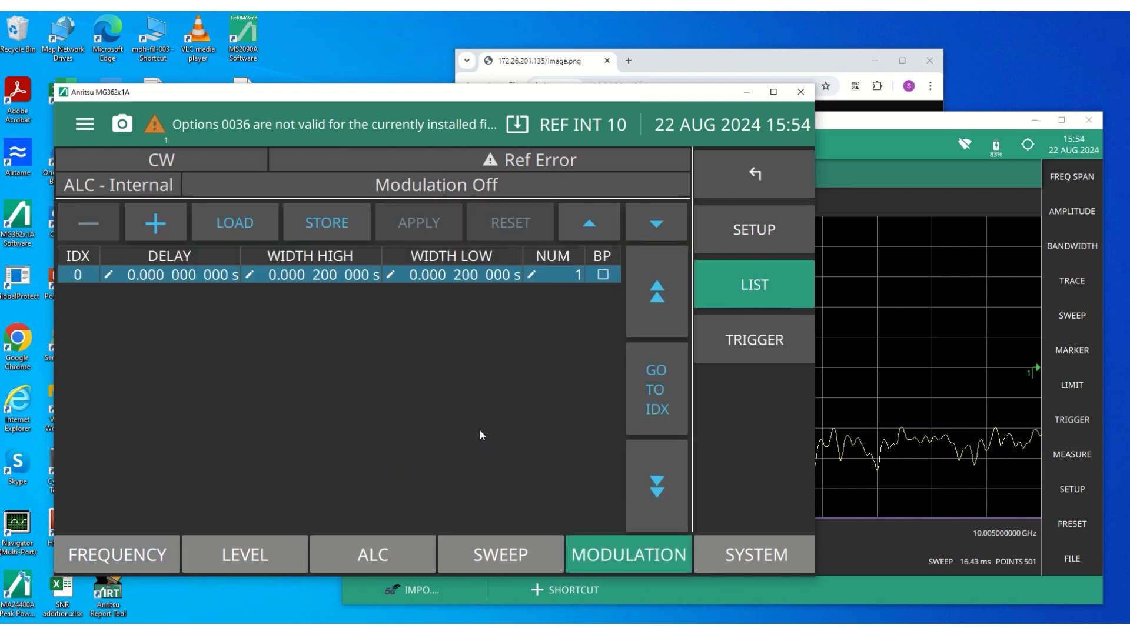
pyautogui.click(769, 232)
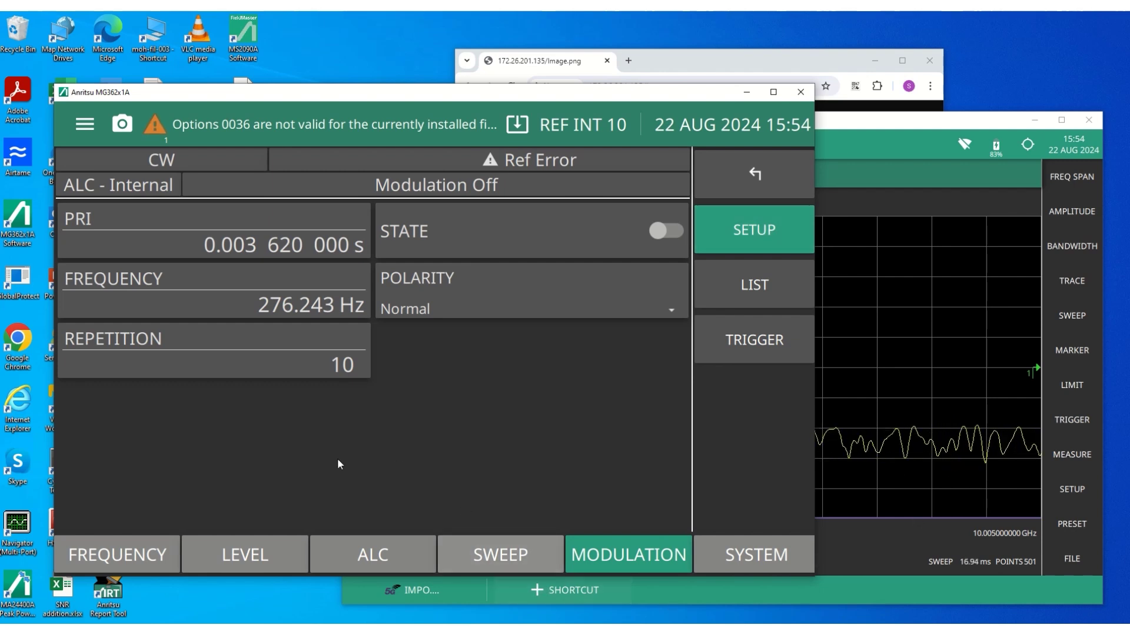
pyautogui.click(605, 555)
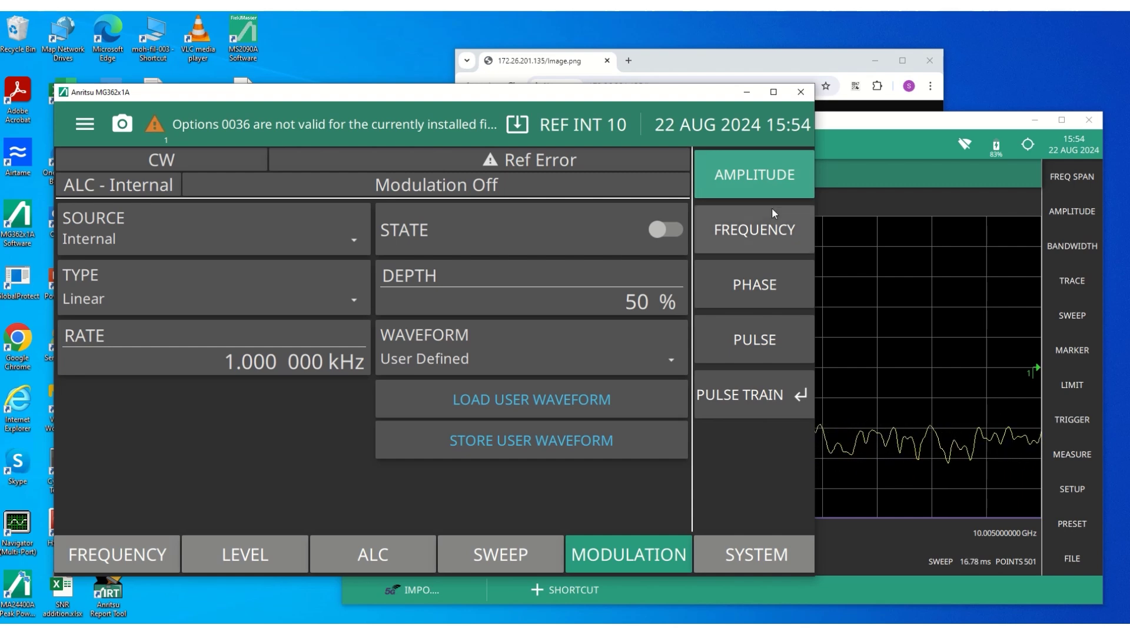
pyautogui.click(746, 399)
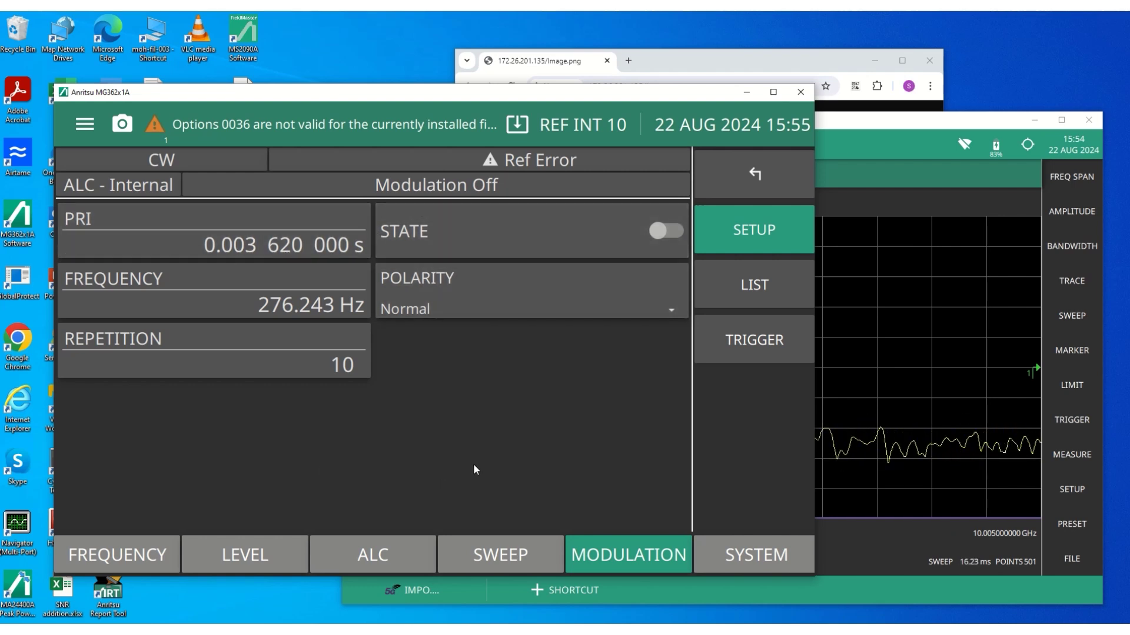
pyautogui.click(755, 286)
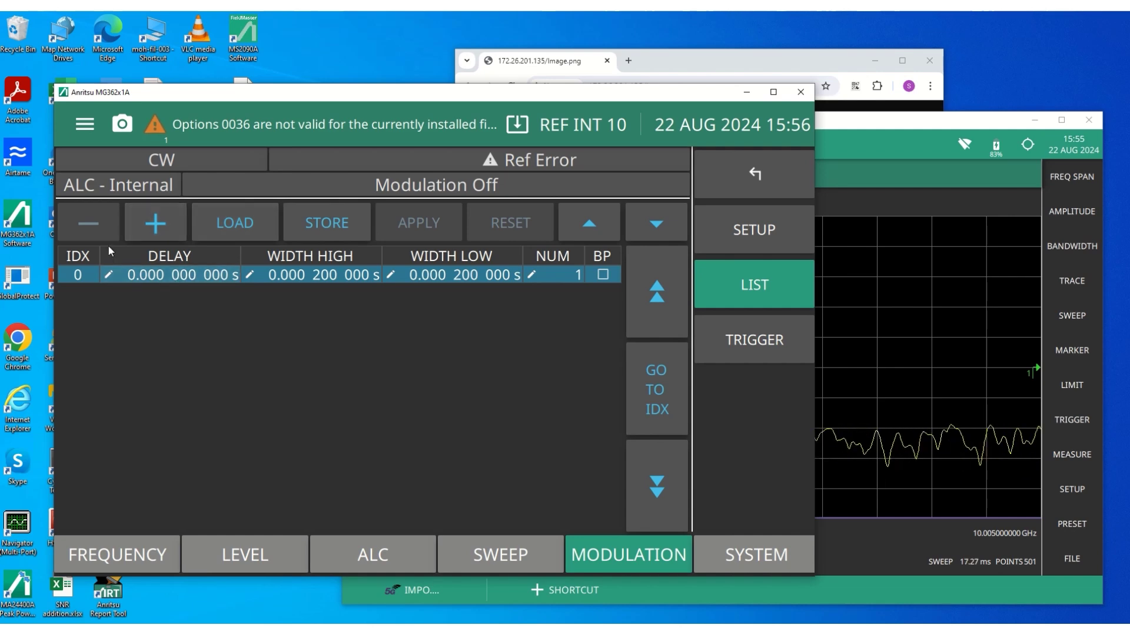
# Open the Recall File dialog to load a pulse list from USB Drive (E:).
pyautogui.click(235, 224)
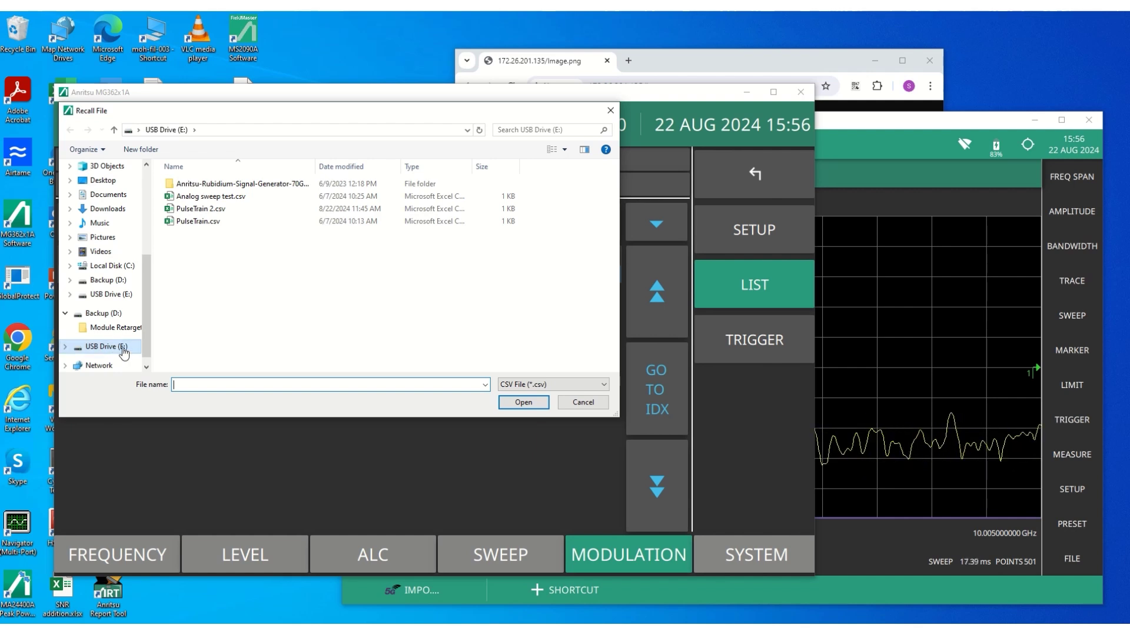
# Load PulseTrain 2.csv, giving two list entries of 3 and 11 pulses.
pyautogui.click(208, 210)
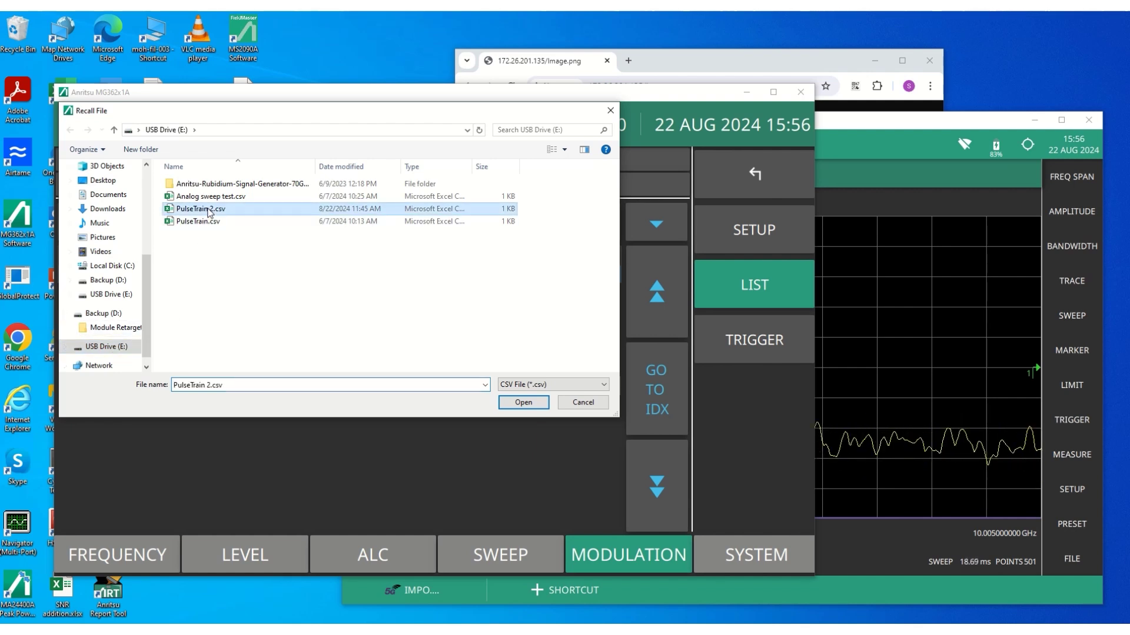
pyautogui.click(520, 404)
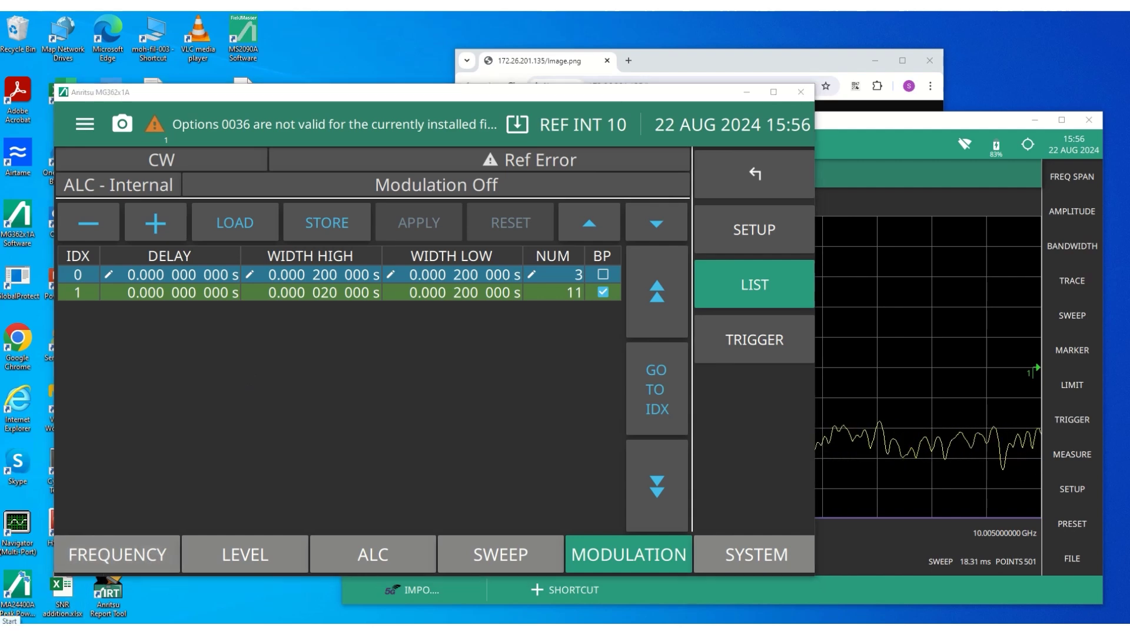
pyautogui.click(12, 625)
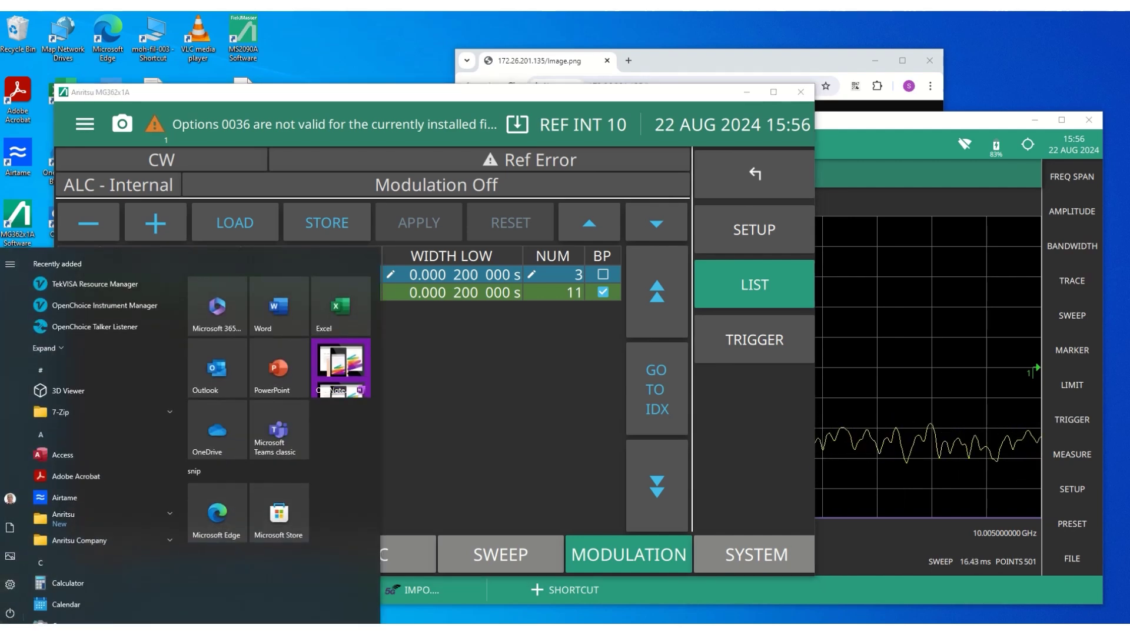
# Switch to the Excel window showing PulseTrain 2.csv with its two pulse rows.
pyautogui.press('Escape')
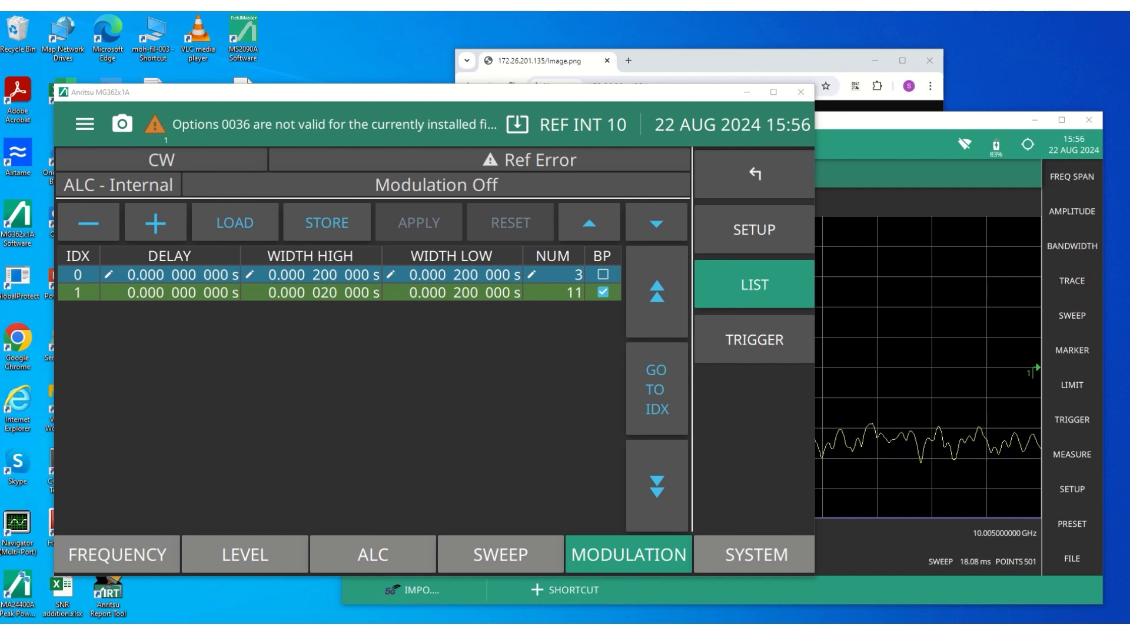
pyautogui.rightClick(12, 624)
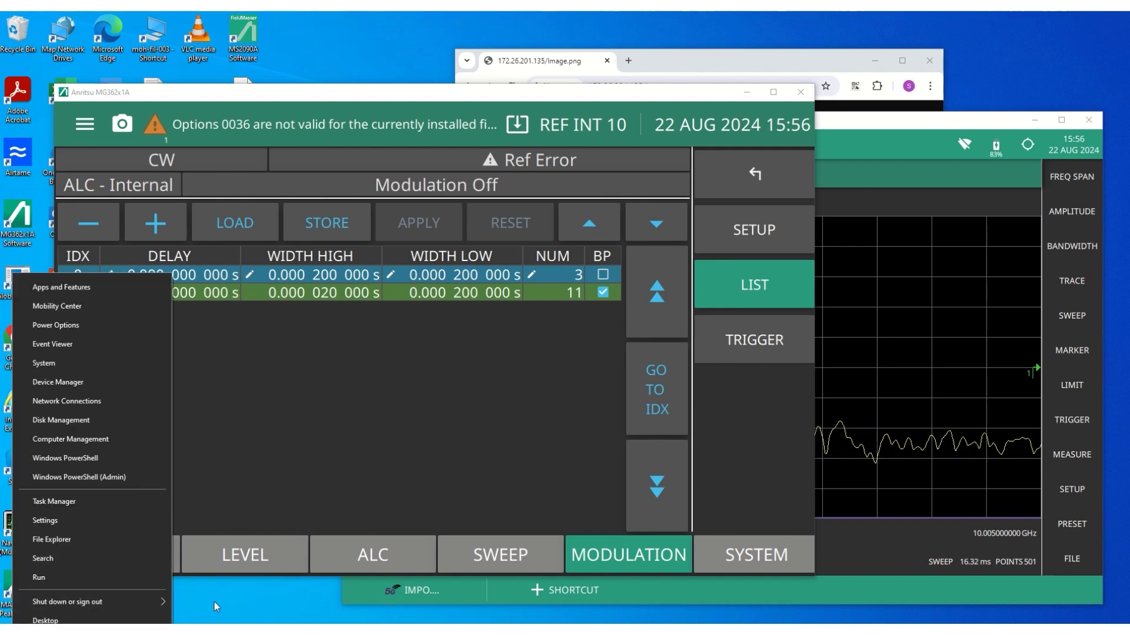
pyautogui.click(216, 607)
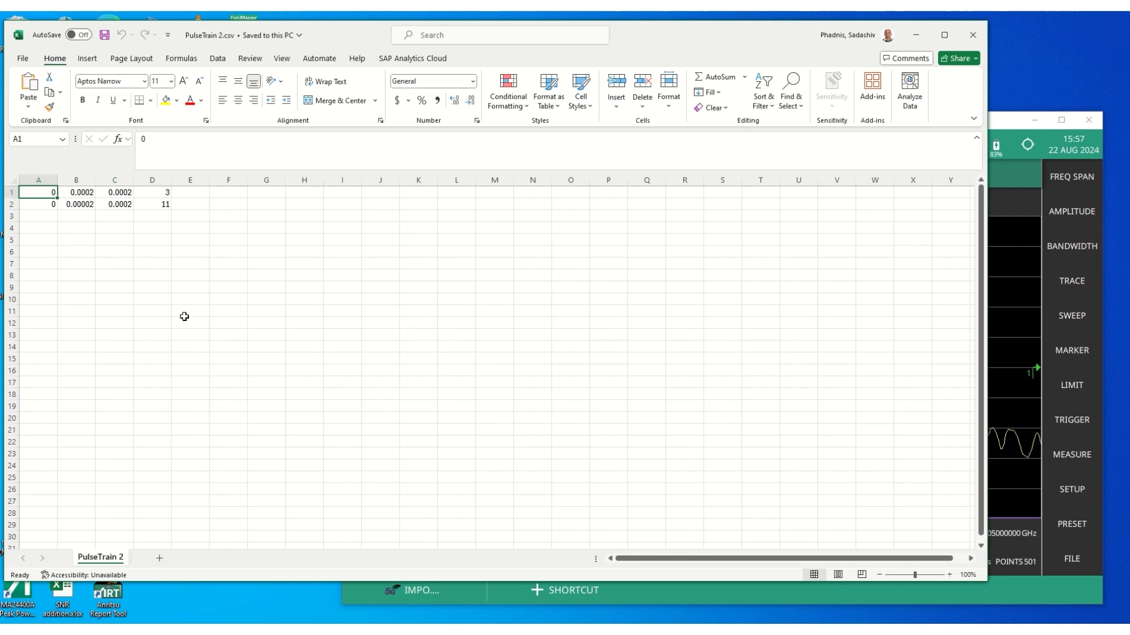
# Start the third row with 0 in A3 and 0.00004 in B3.
pyautogui.click(53, 213)
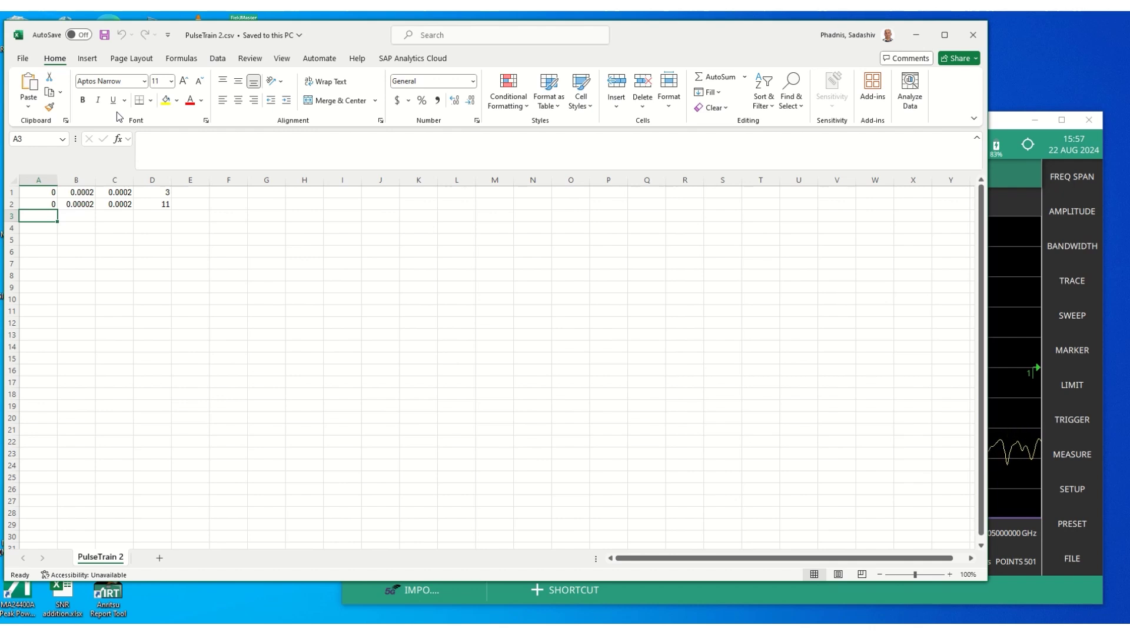
pyautogui.write('0')
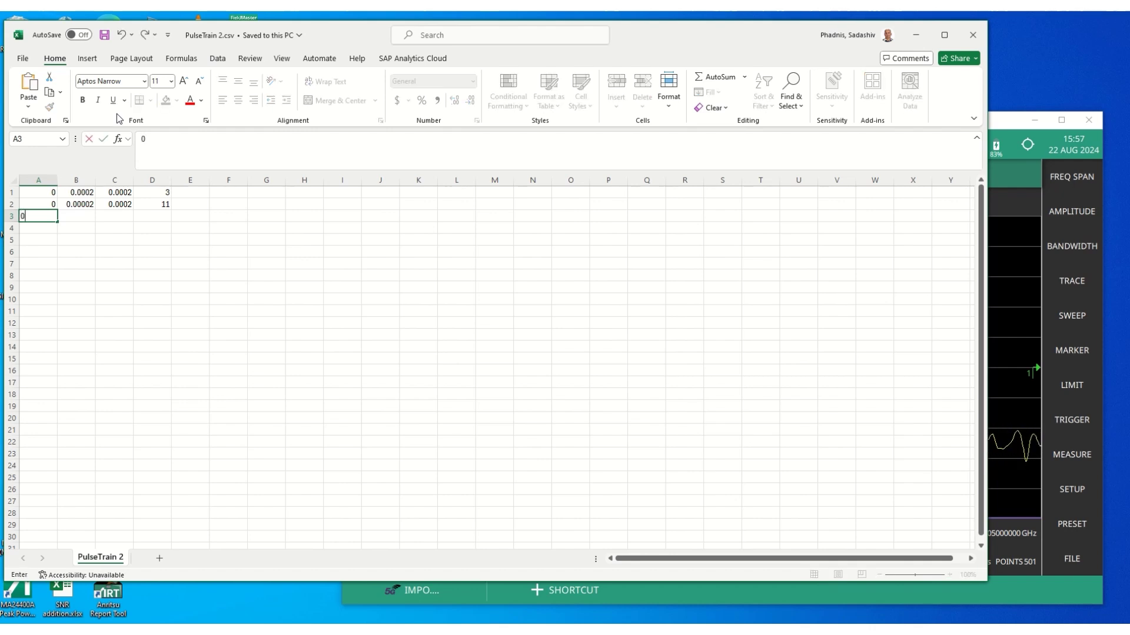
pyautogui.click(83, 204)
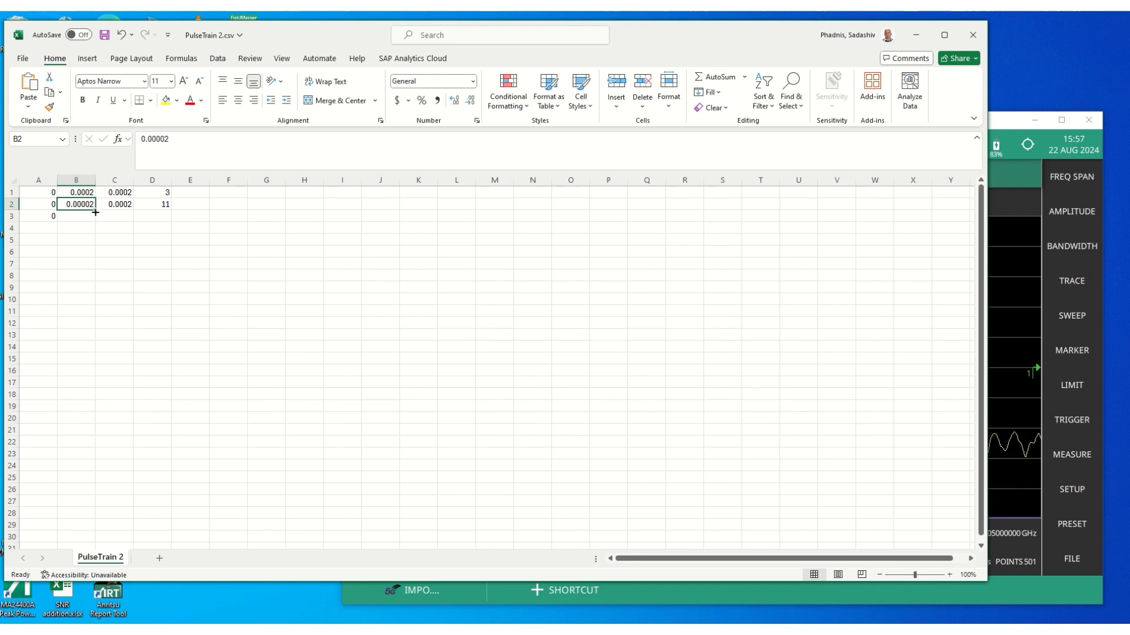
pyautogui.moveTo(95, 212); pyautogui.dragTo(95, 222)
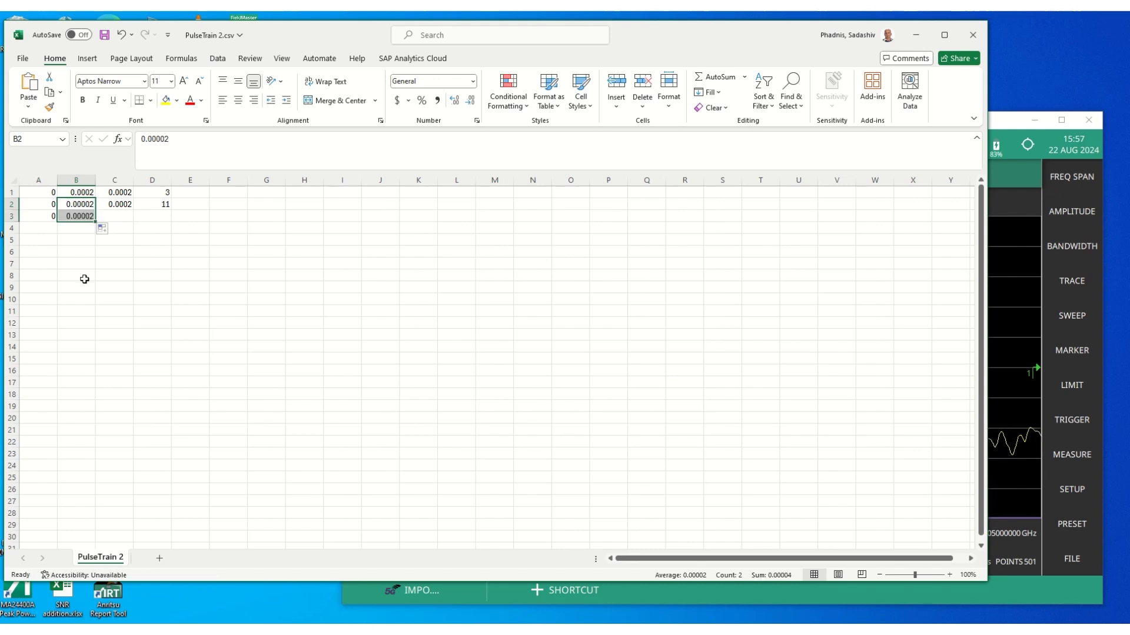
pyautogui.click(83, 216)
pyautogui.click(217, 135)
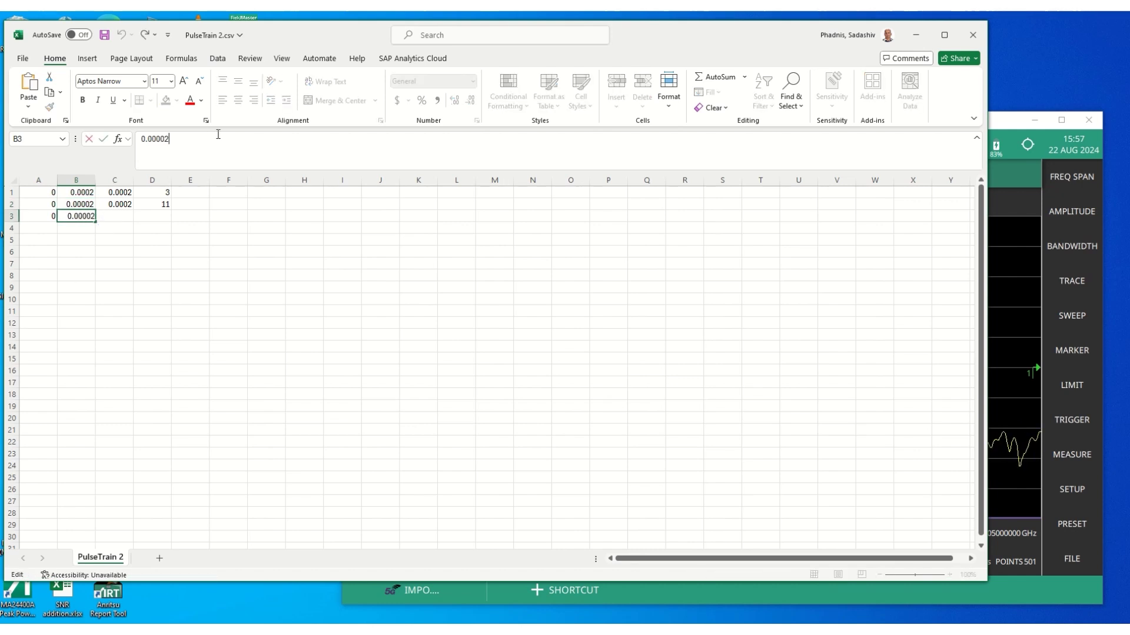
pyautogui.press('BackSpace')
pyautogui.write('4')
pyautogui.click(129, 204)
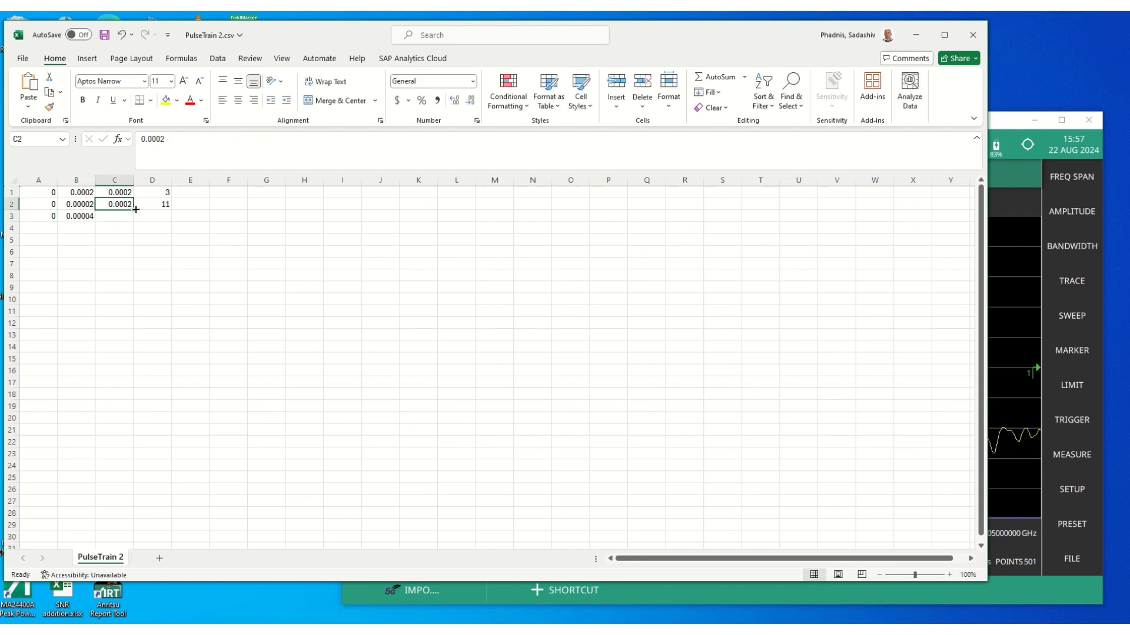
# Fill C3 with 0.0002, change C2 to 0.0001, and enter 1 in D3.
pyautogui.moveTo(135, 209); pyautogui.dragTo(136, 222)
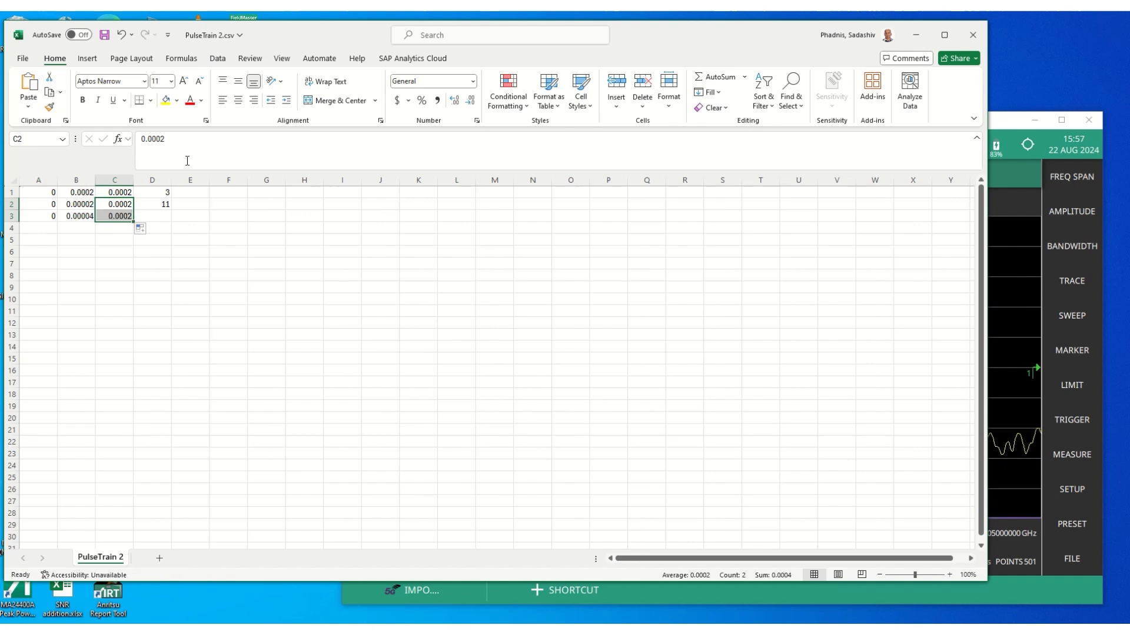
pyautogui.click(187, 160)
pyautogui.press('BackSpace')
pyautogui.write('1')
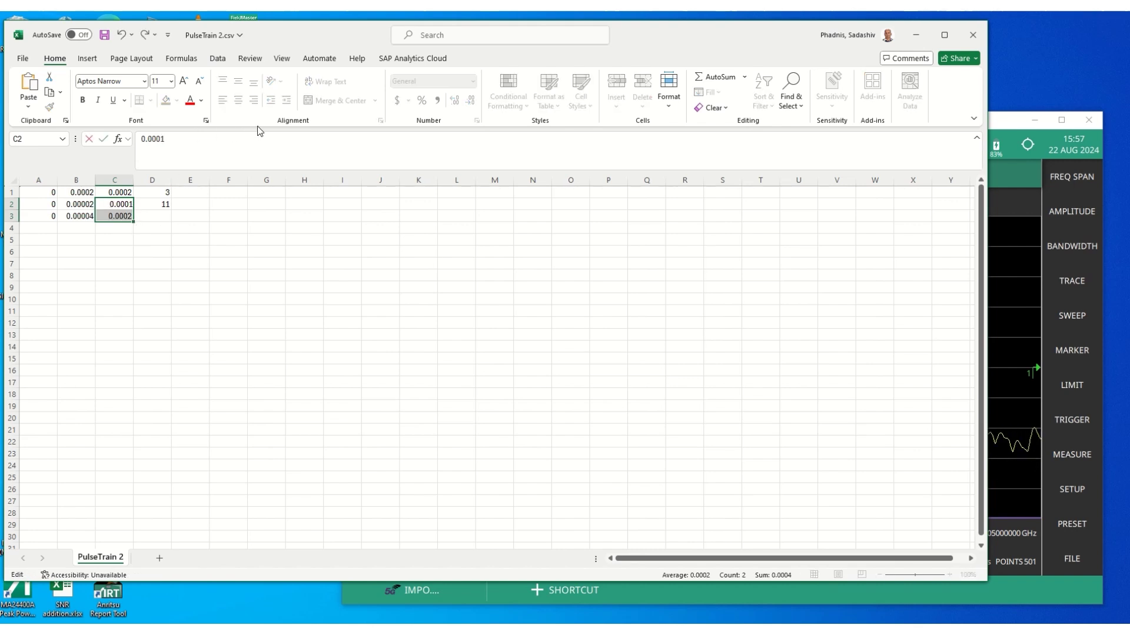
pyautogui.click(166, 211)
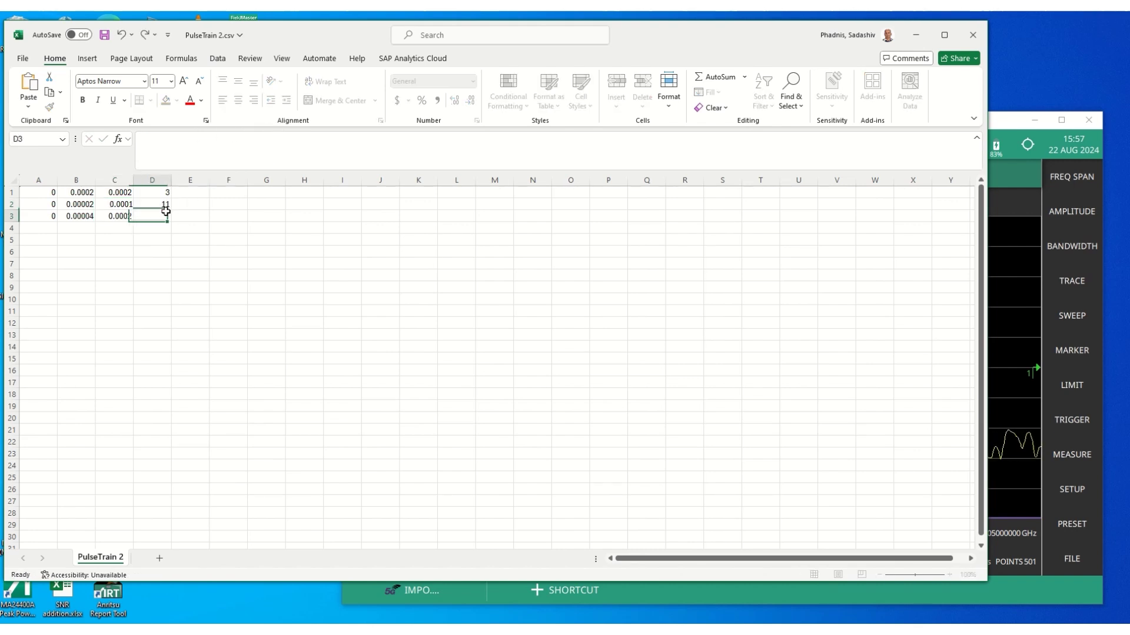
pyautogui.write('1')
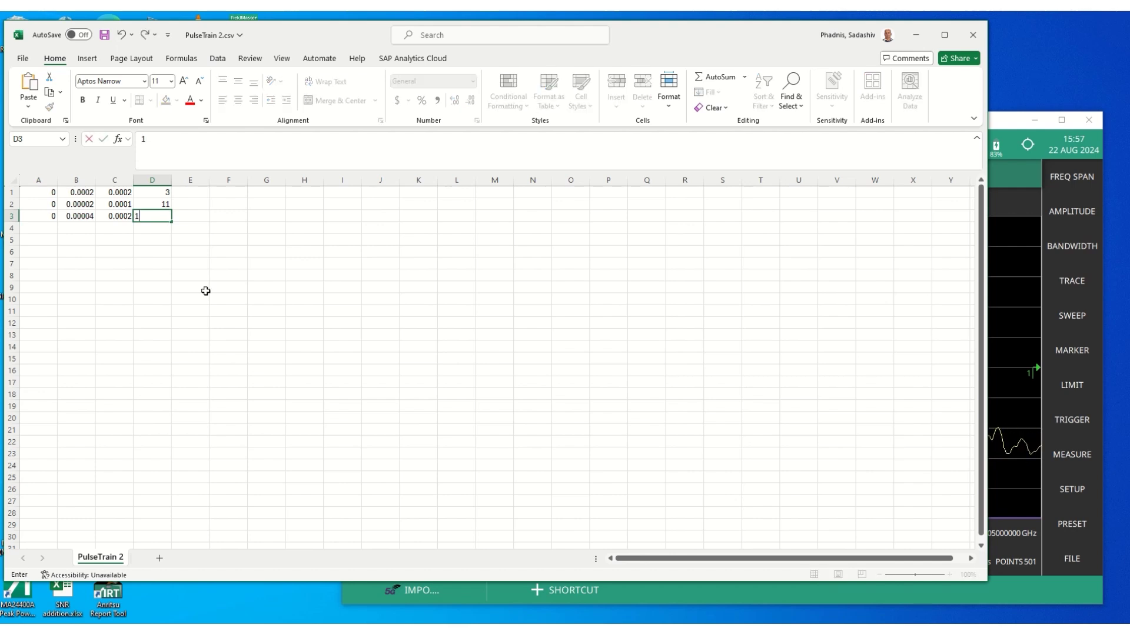
pyautogui.click(109, 310)
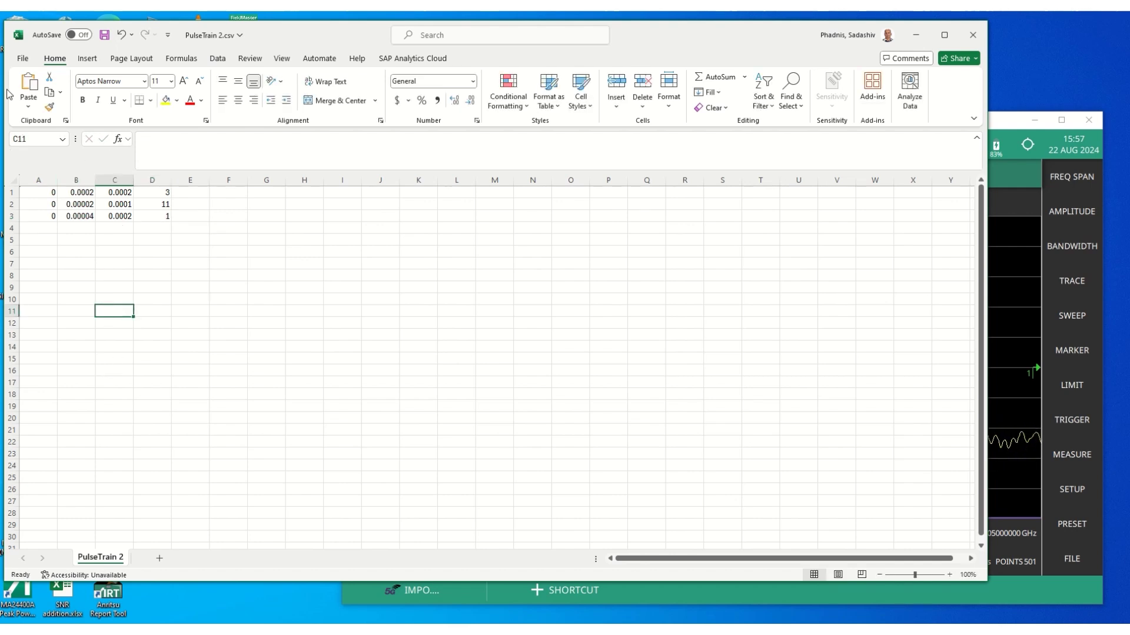
# Save As to E:\PulseTrain 2.csv in CSV format, replacing the existing file.
pyautogui.click(22, 60)
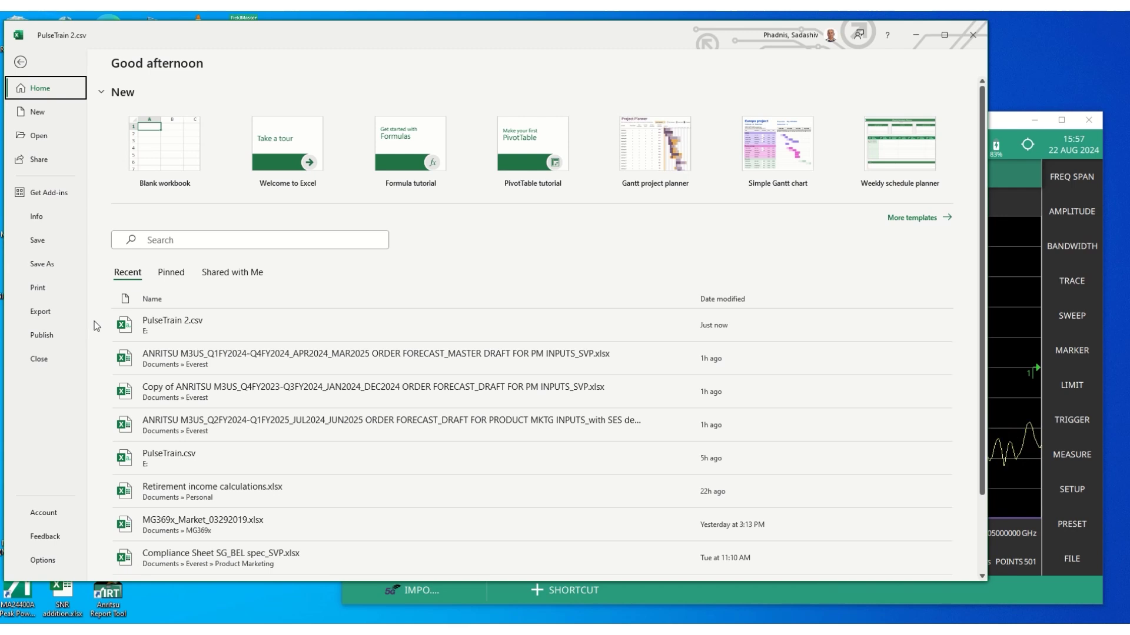
pyautogui.click(49, 266)
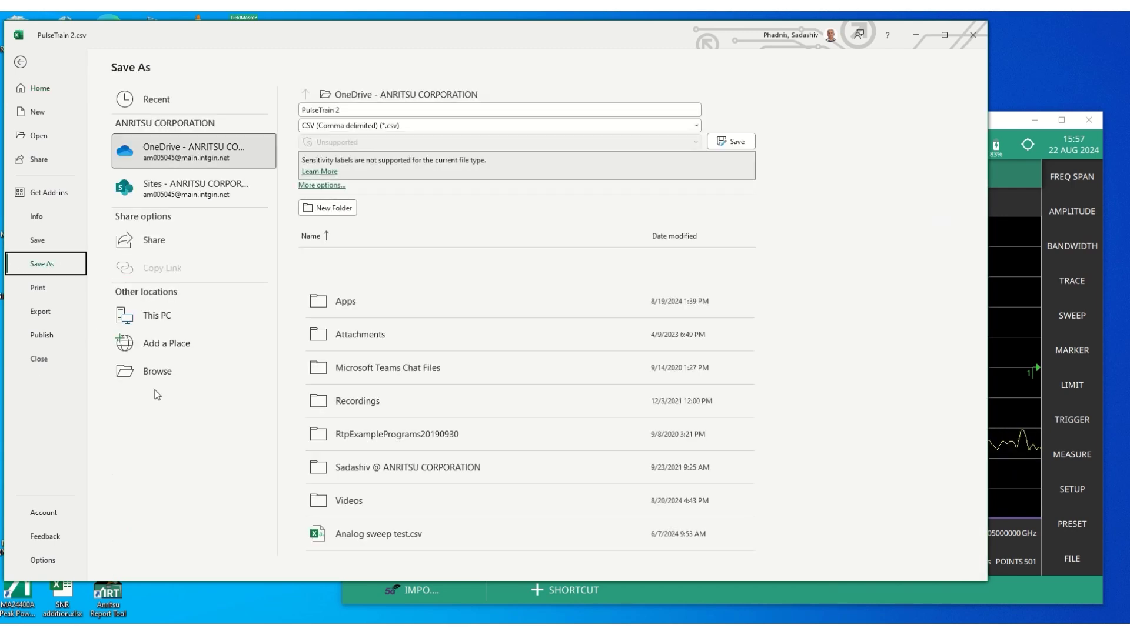
pyautogui.click(160, 317)
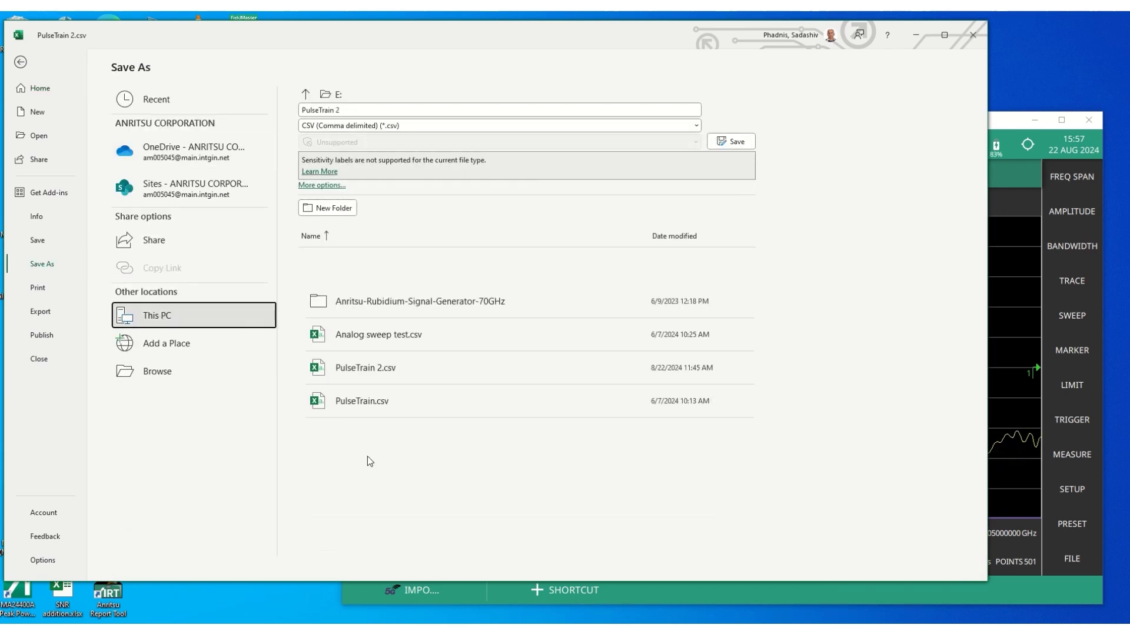
pyautogui.click(374, 370)
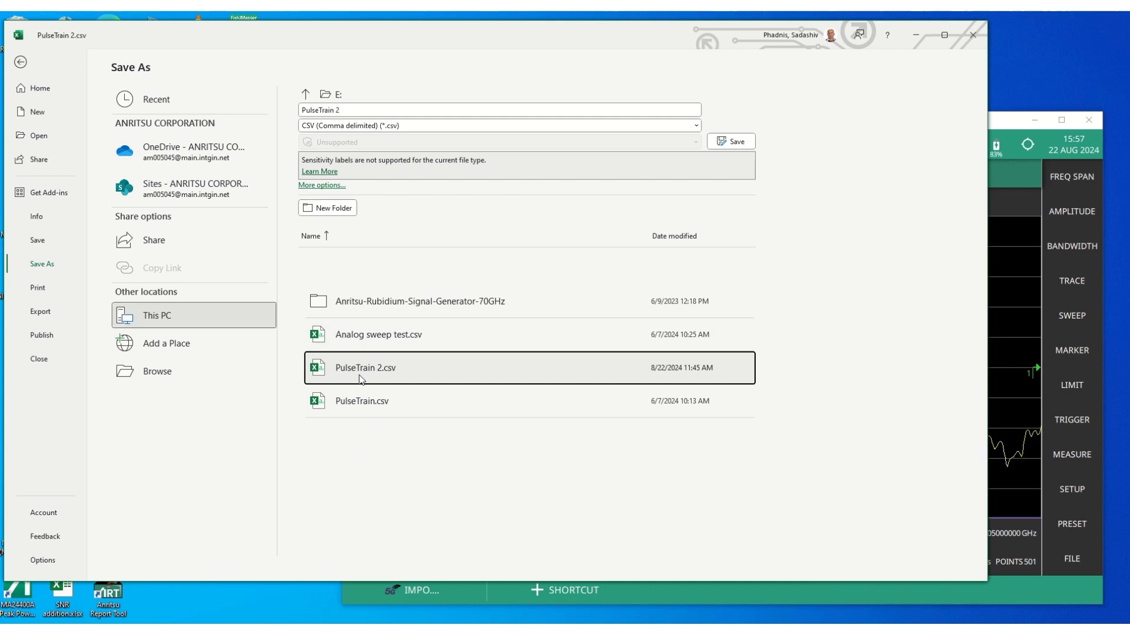
pyautogui.click(732, 142)
pyautogui.click(578, 367)
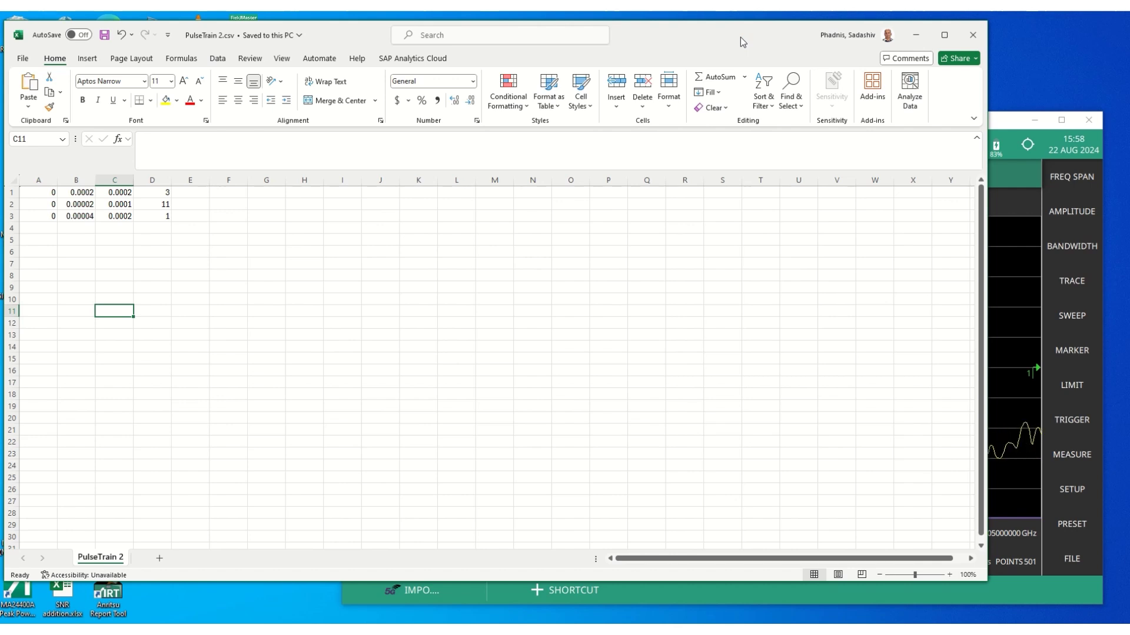
# Close the Excel workbook and recall PulseTrain 2.csv from the USB drive into the pulse list.
pyautogui.click(973, 35)
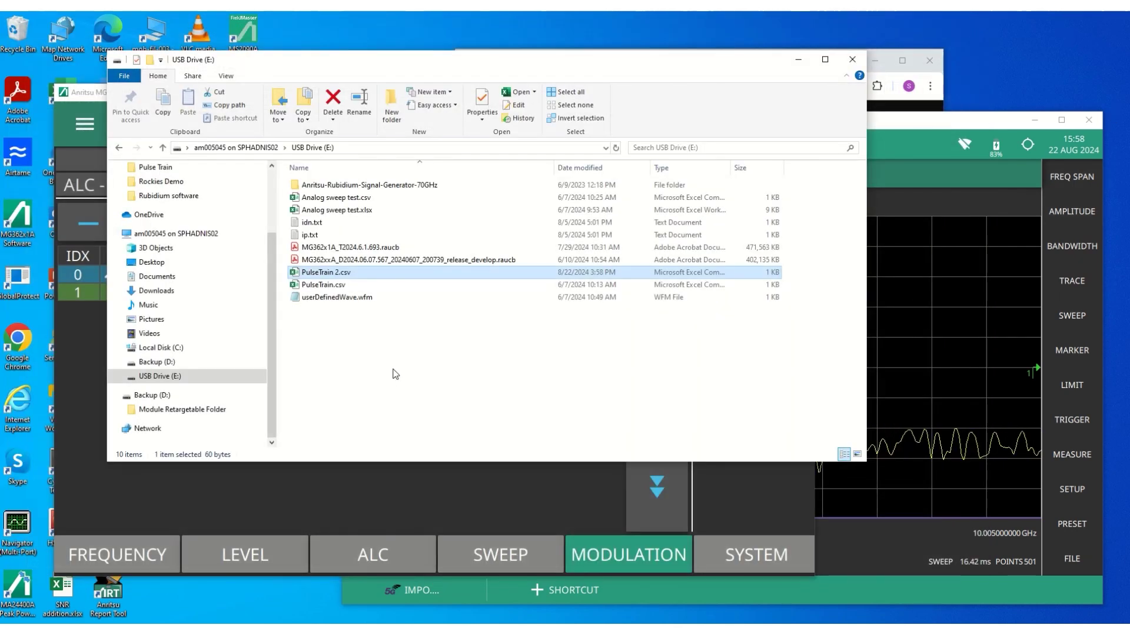
pyautogui.moveTo(570, 70); pyautogui.dragTo(510, 39)
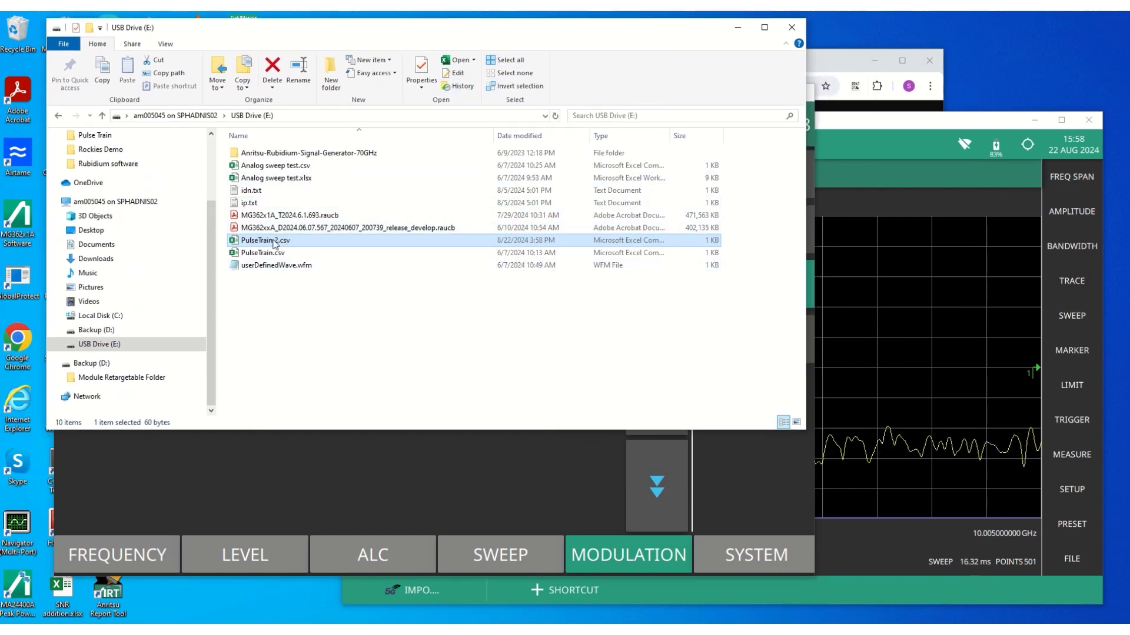
pyautogui.click(330, 468)
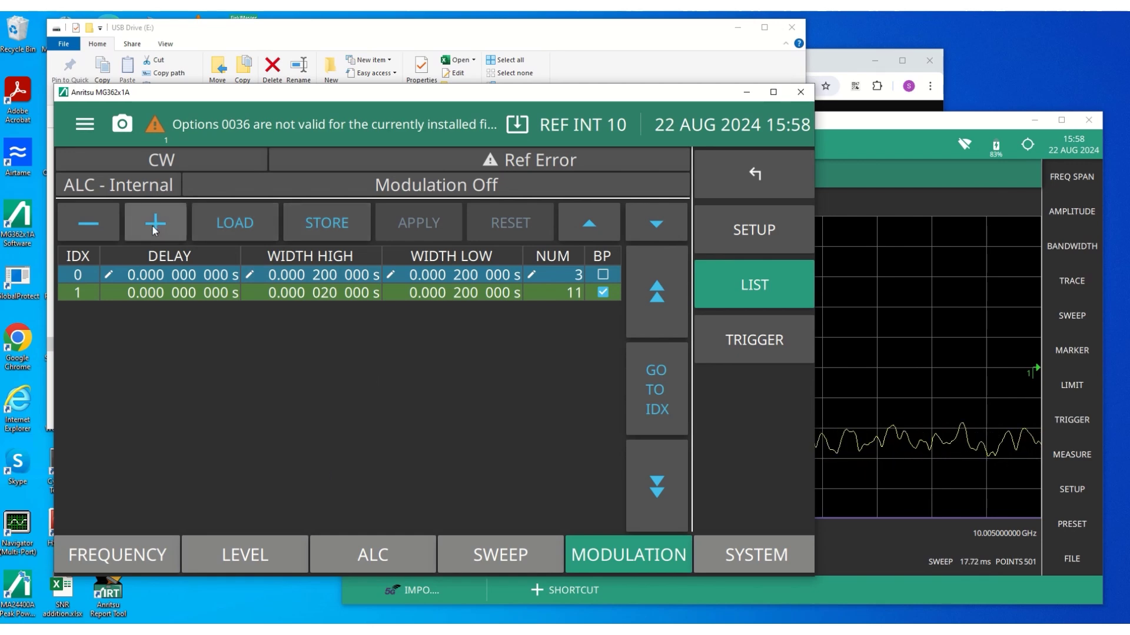
pyautogui.click(235, 226)
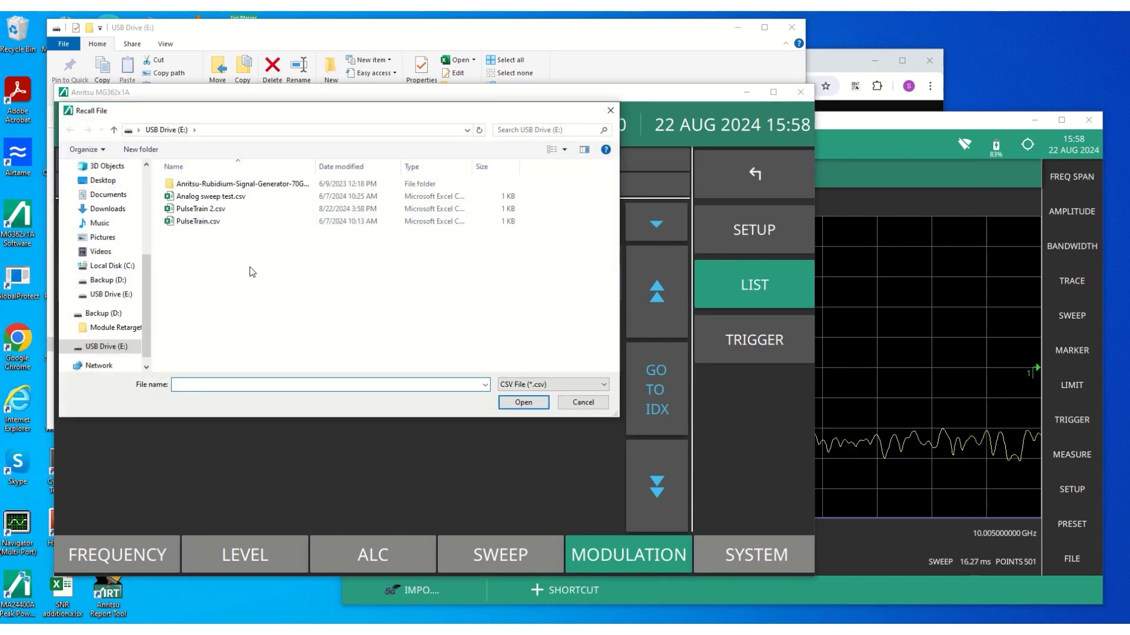
pyautogui.click(218, 210)
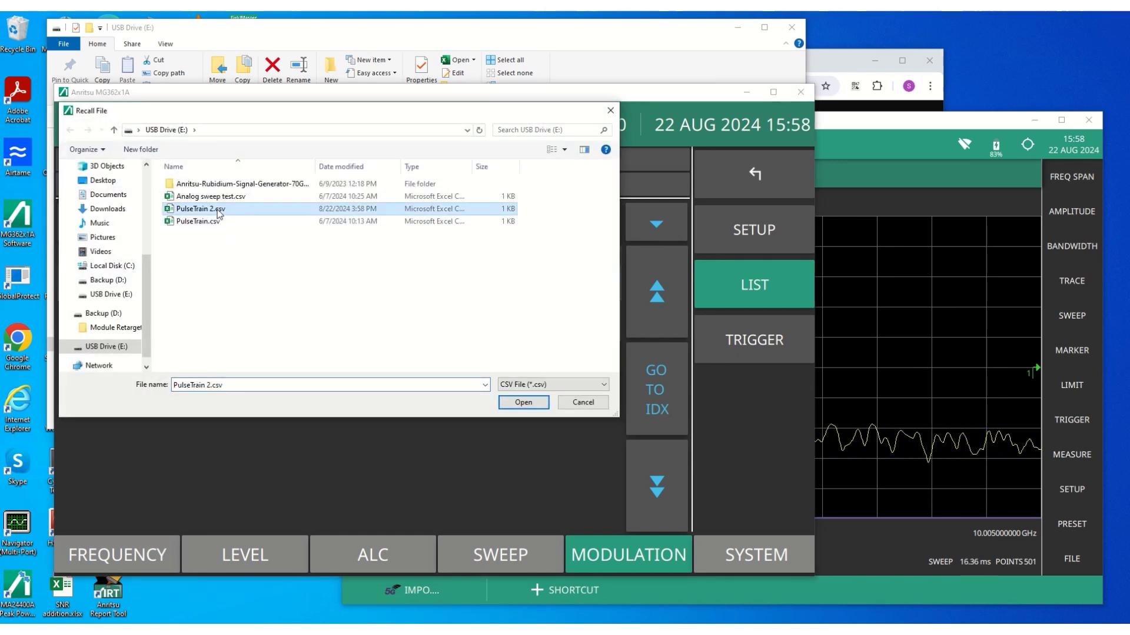
pyautogui.click(523, 403)
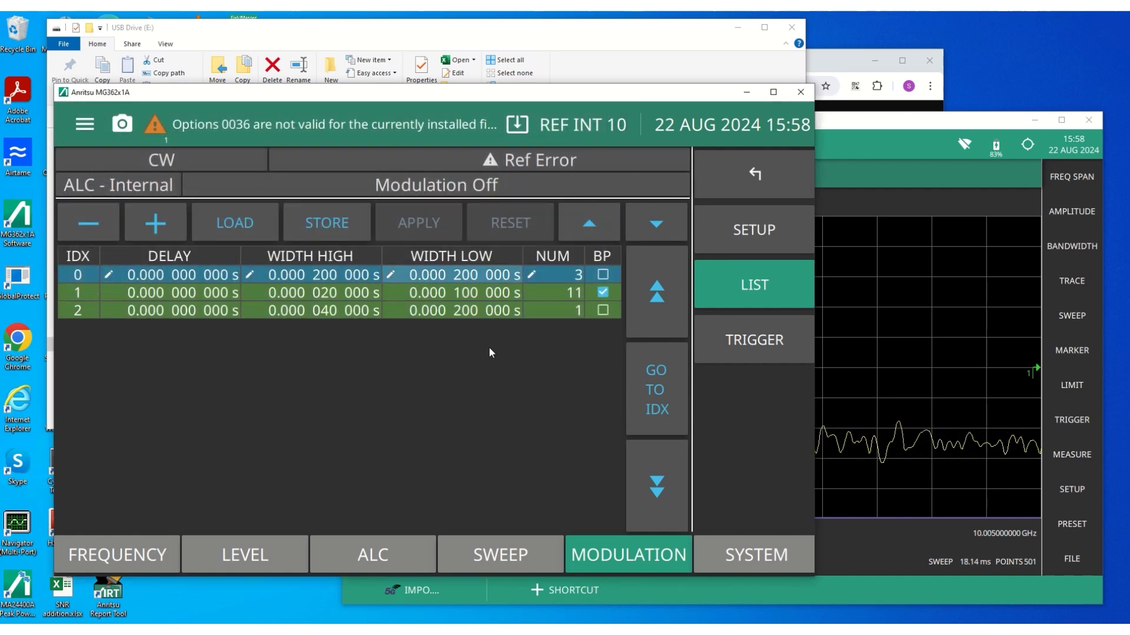
# Minimize the USB drive folder window and move the generator window slightly higher.
pyautogui.click(697, 41)
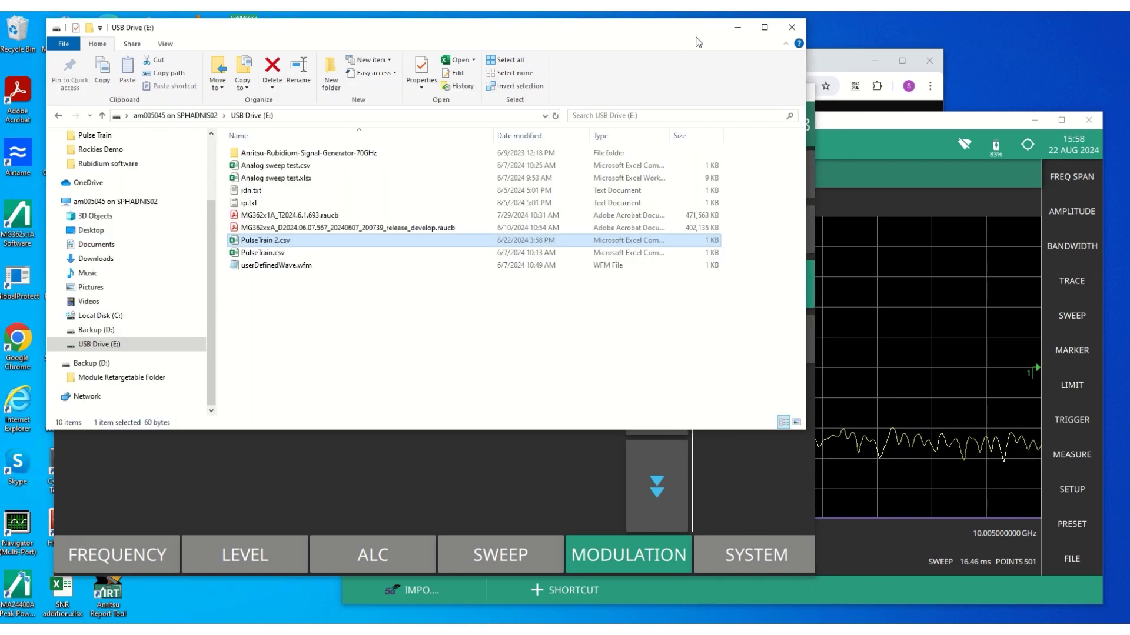
pyautogui.click(737, 27)
pyautogui.moveTo(592, 96); pyautogui.dragTo(592, 74)
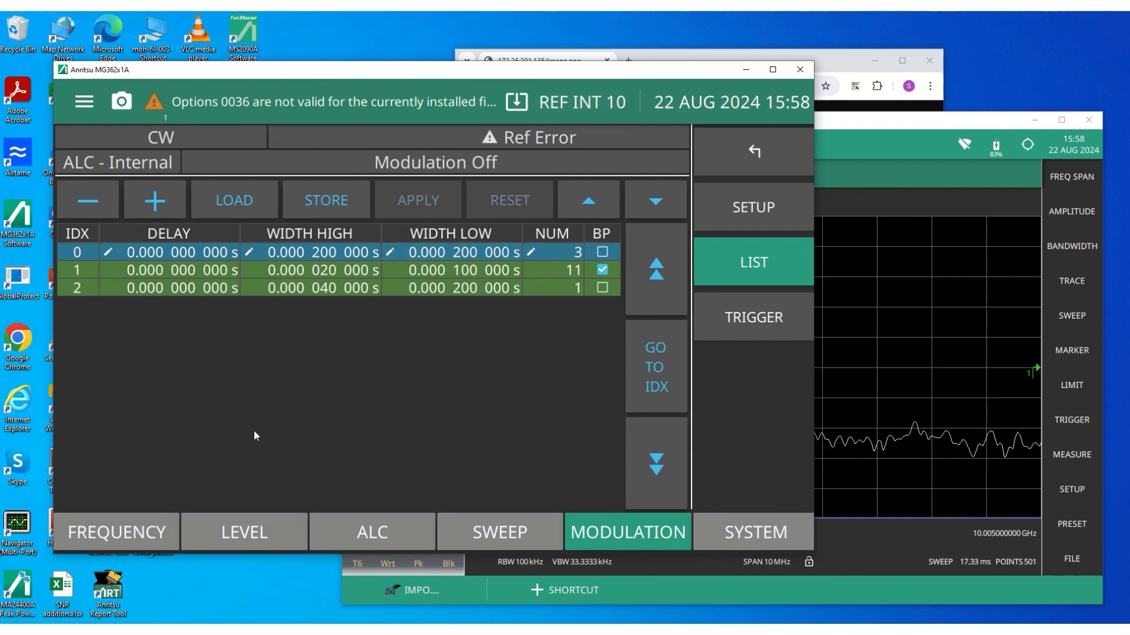
# Delete pulse entry 2, leaving only the 3-pulse and 11-pulse entries.
pyautogui.click(68, 288)
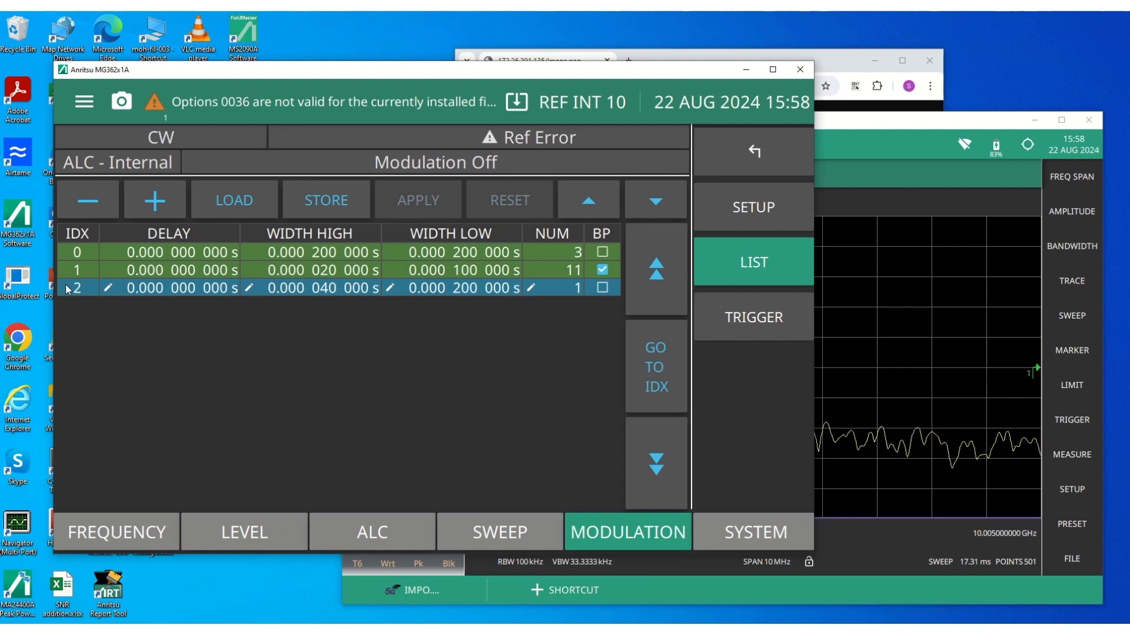
pyautogui.click(89, 202)
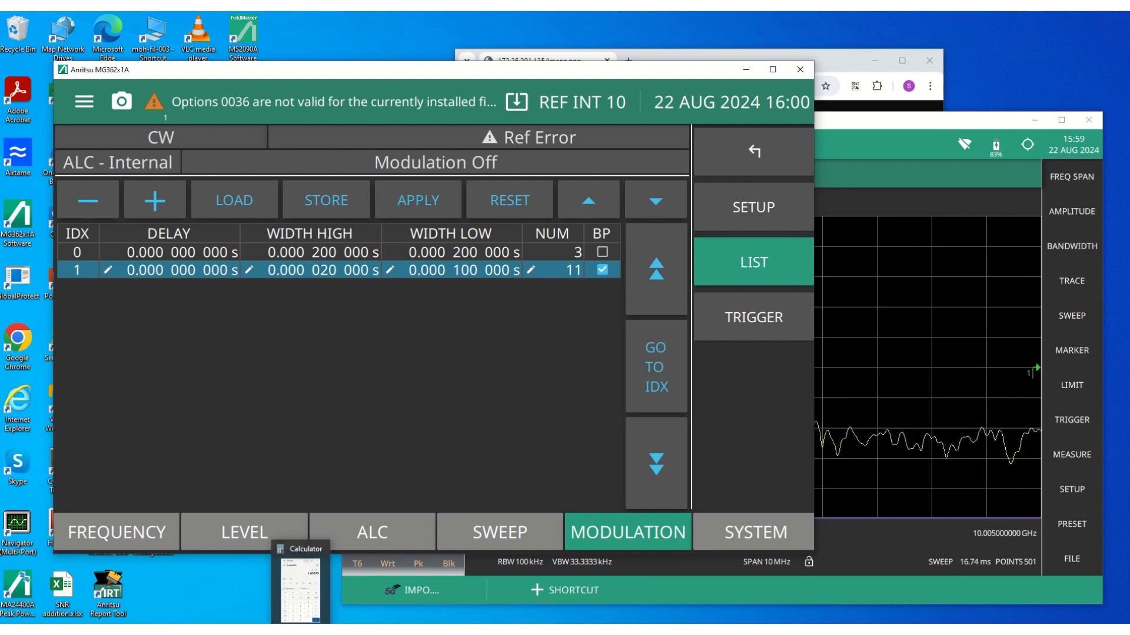
# Restore Calculator, clear it, and compute 120 × 11 = 1,320.
pyautogui.click(300, 630)
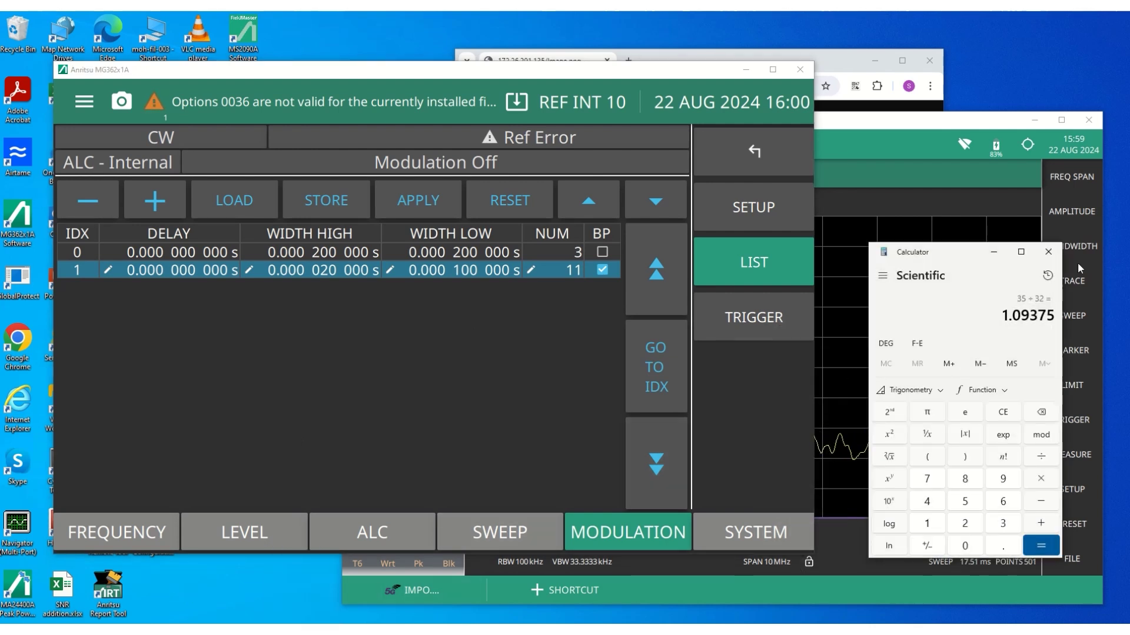
pyautogui.click(1005, 416)
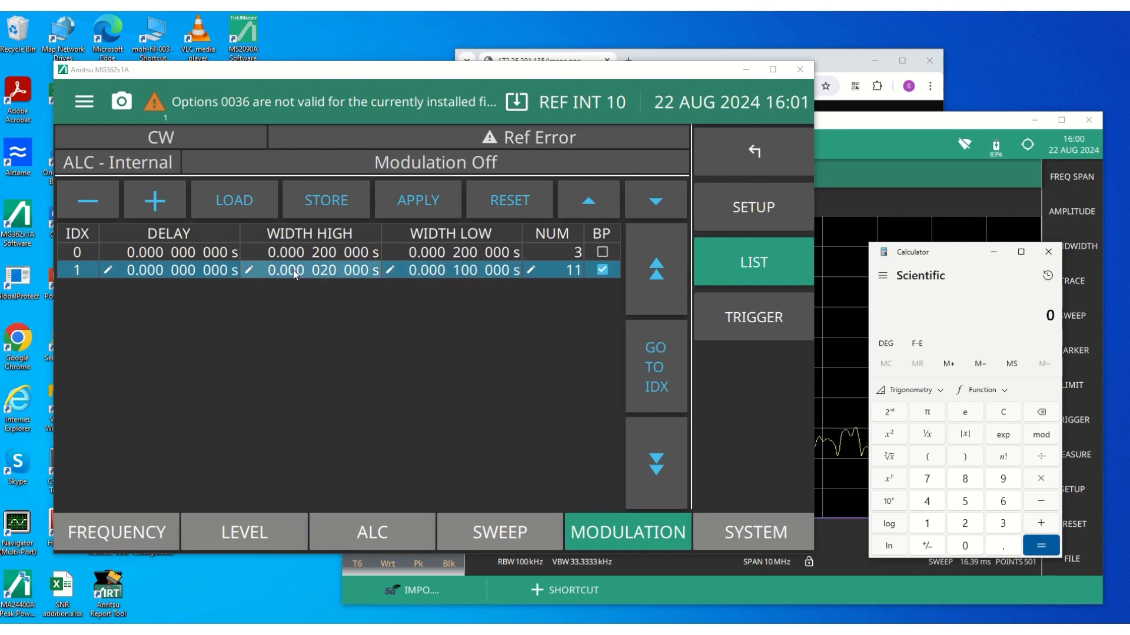
pyautogui.click(965, 525)
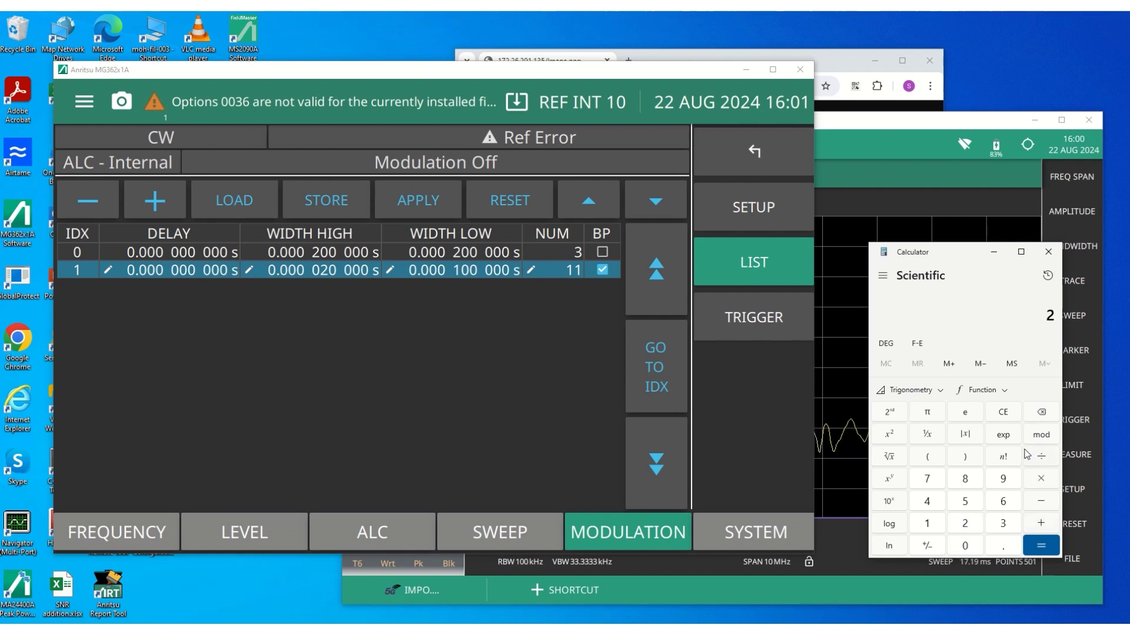
pyautogui.click(1009, 415)
pyautogui.click(925, 523)
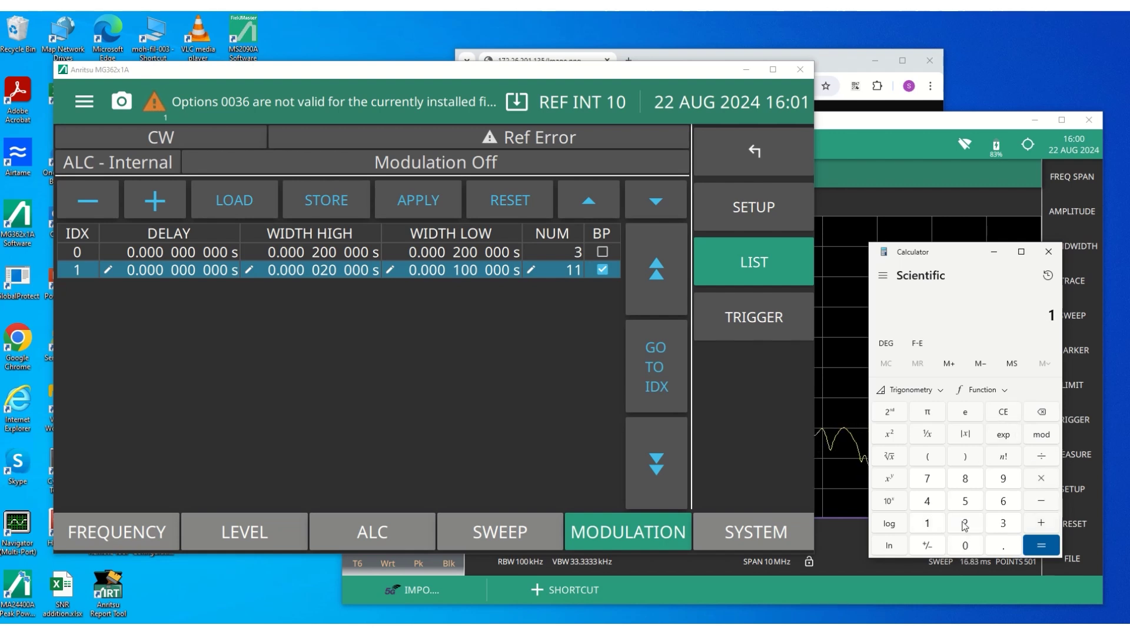
pyautogui.click(965, 525)
pyautogui.click(964, 546)
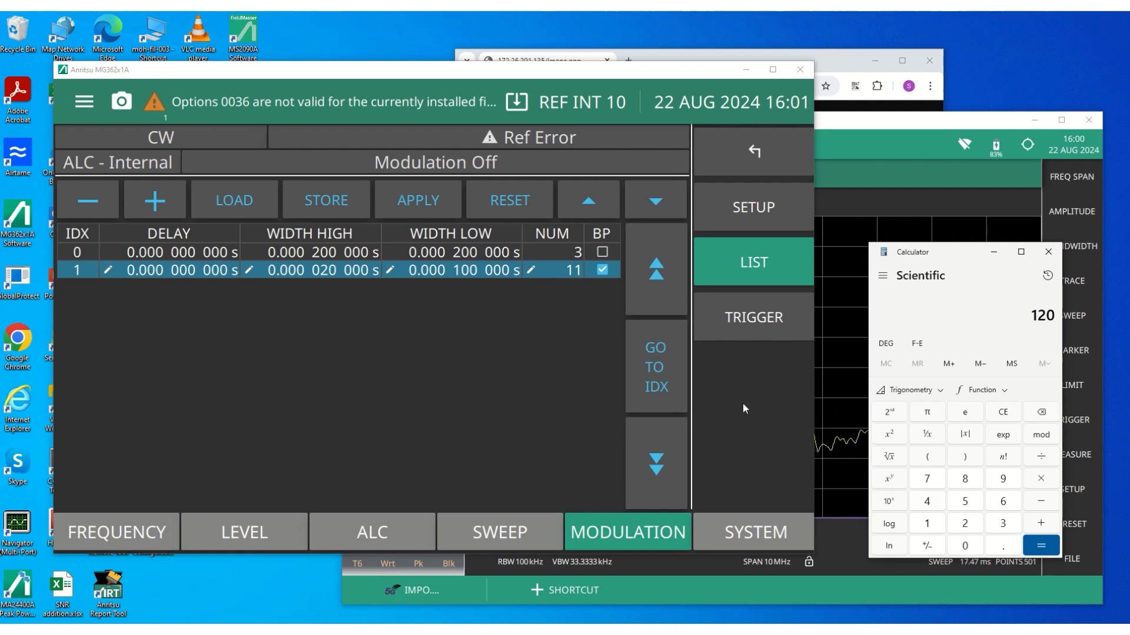
pyautogui.click(1042, 480)
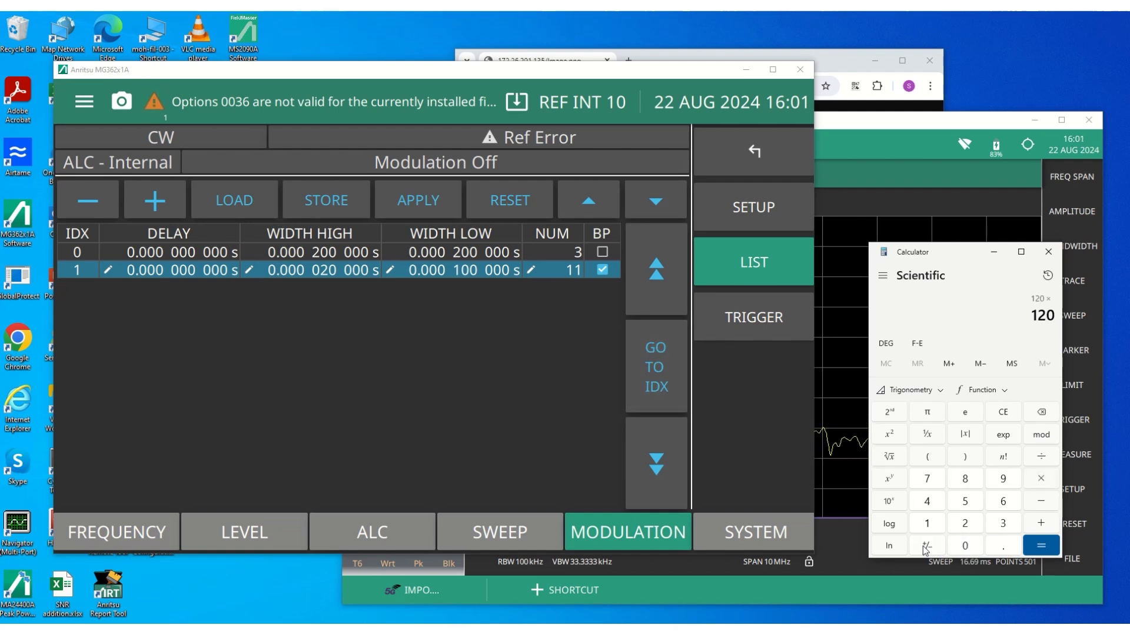
pyautogui.click(926, 523)
pyautogui.click(926, 524)
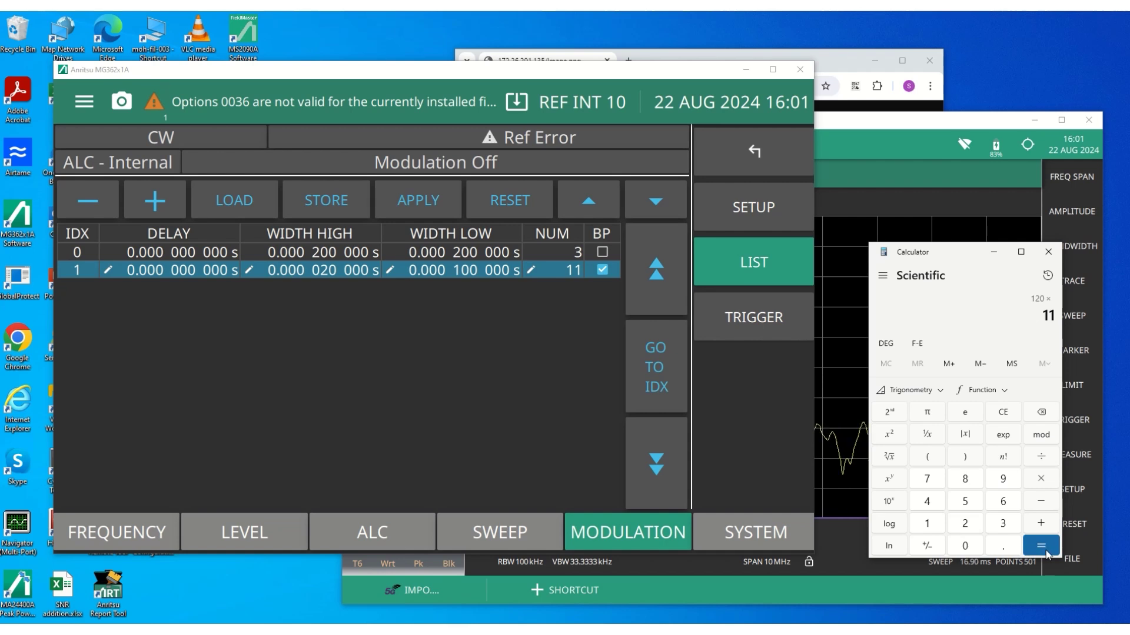
pyautogui.click(1041, 546)
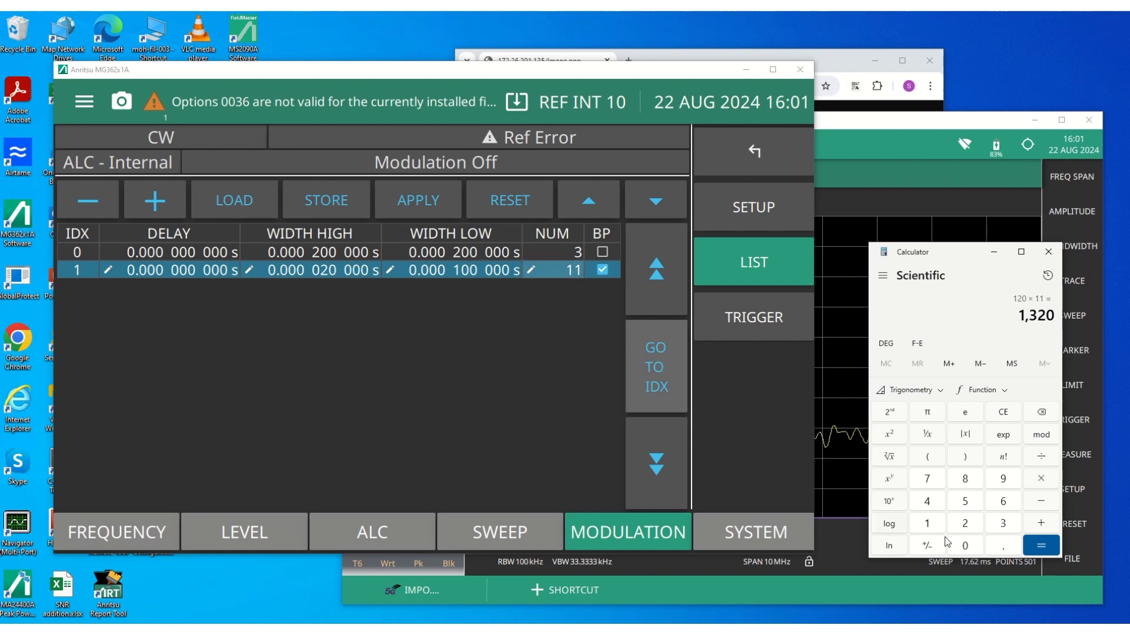
# Add 1200 to 1,320 to get the 2,520 total.
pyautogui.click(1041, 523)
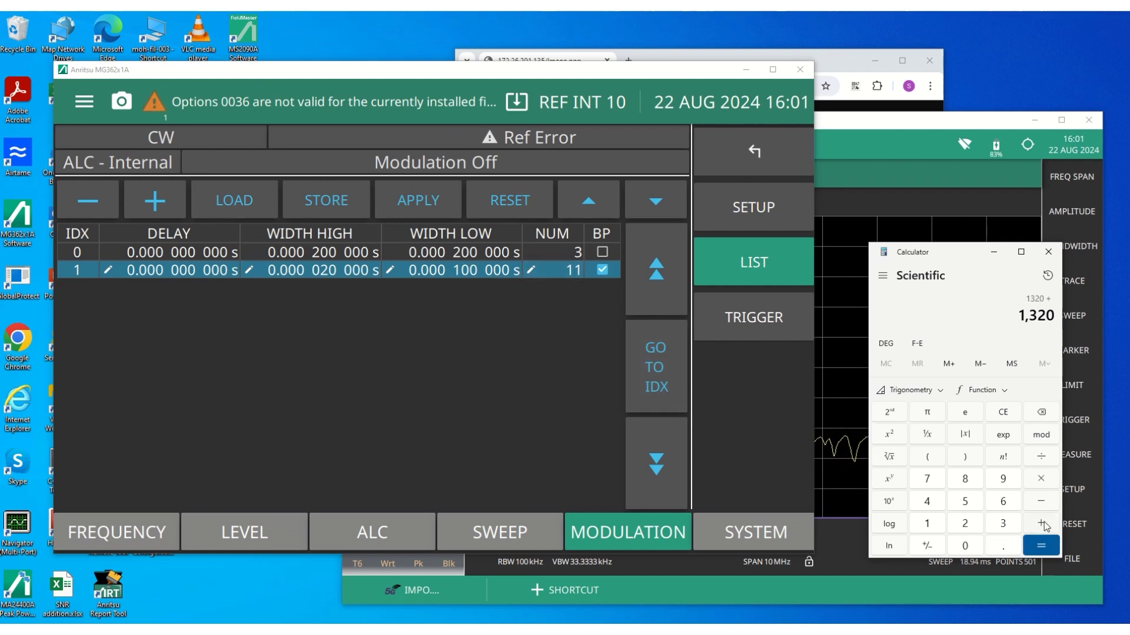
pyautogui.click(927, 523)
pyautogui.click(965, 524)
pyautogui.click(965, 547)
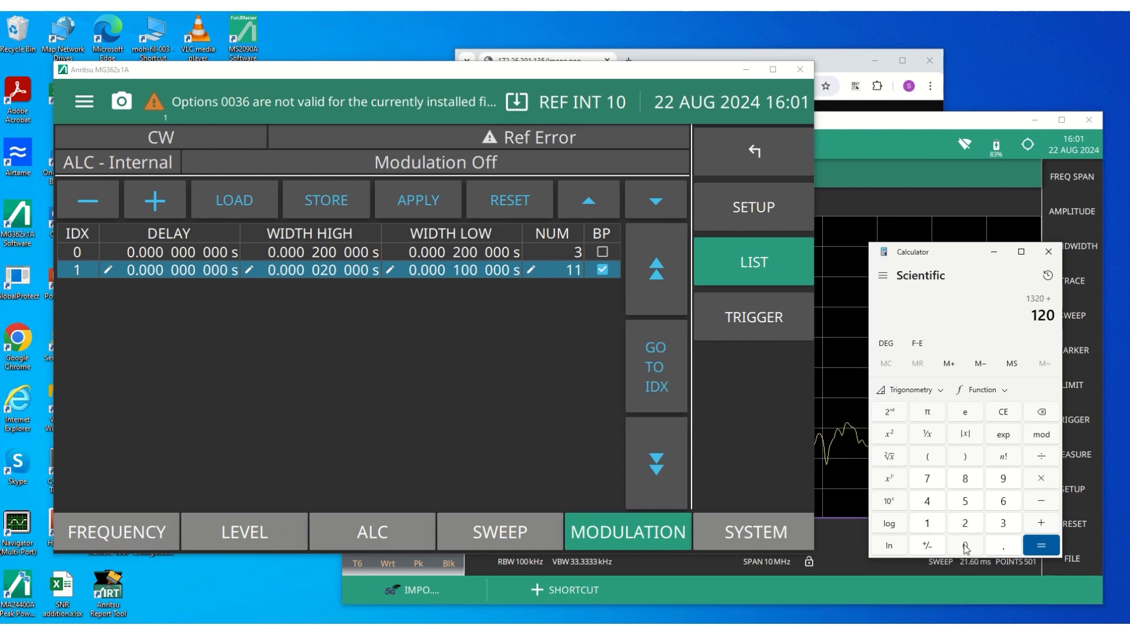
pyautogui.click(965, 547)
pyautogui.click(1032, 547)
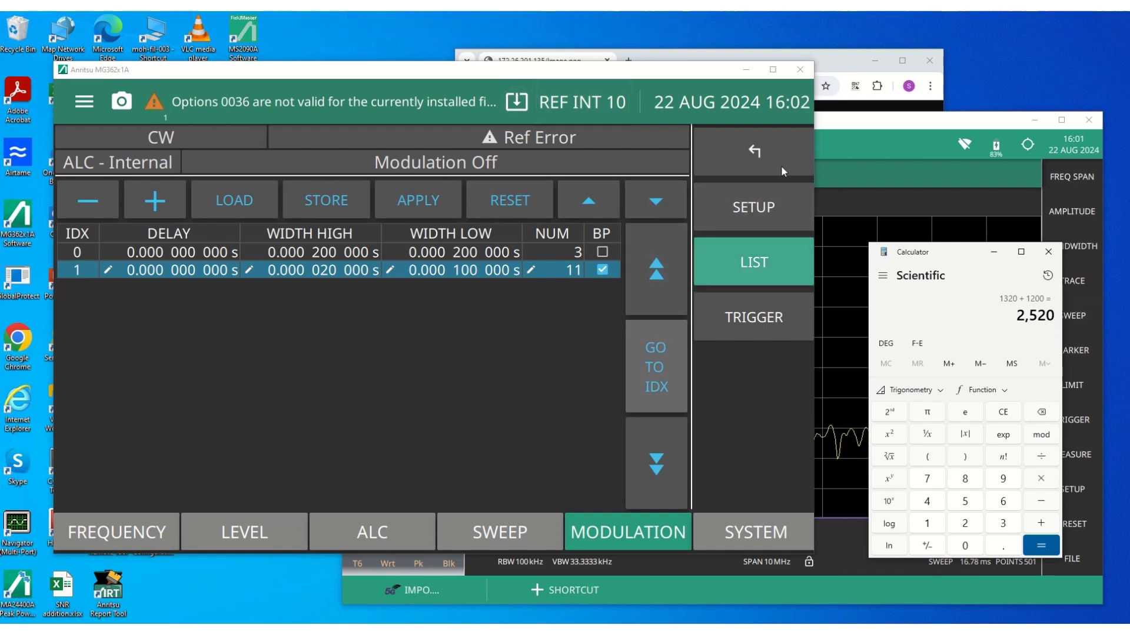
# Apply the two-entry pulse list and show the SETUP page with PRI 0.003 620 s, 276.243 Hz.
pyautogui.click(772, 216)
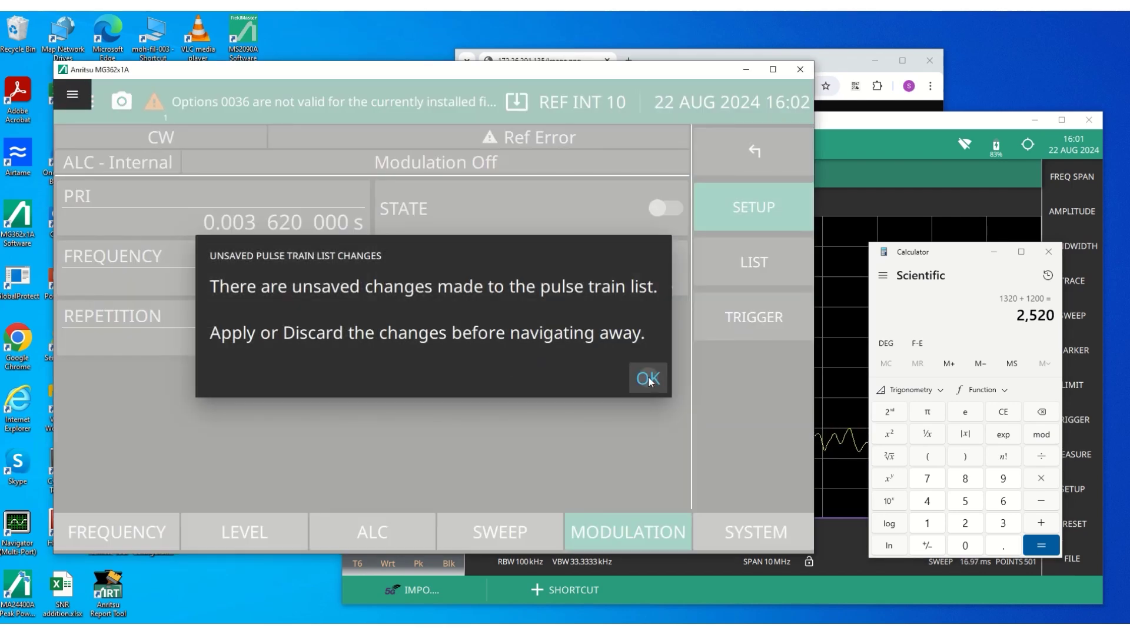
pyautogui.click(648, 377)
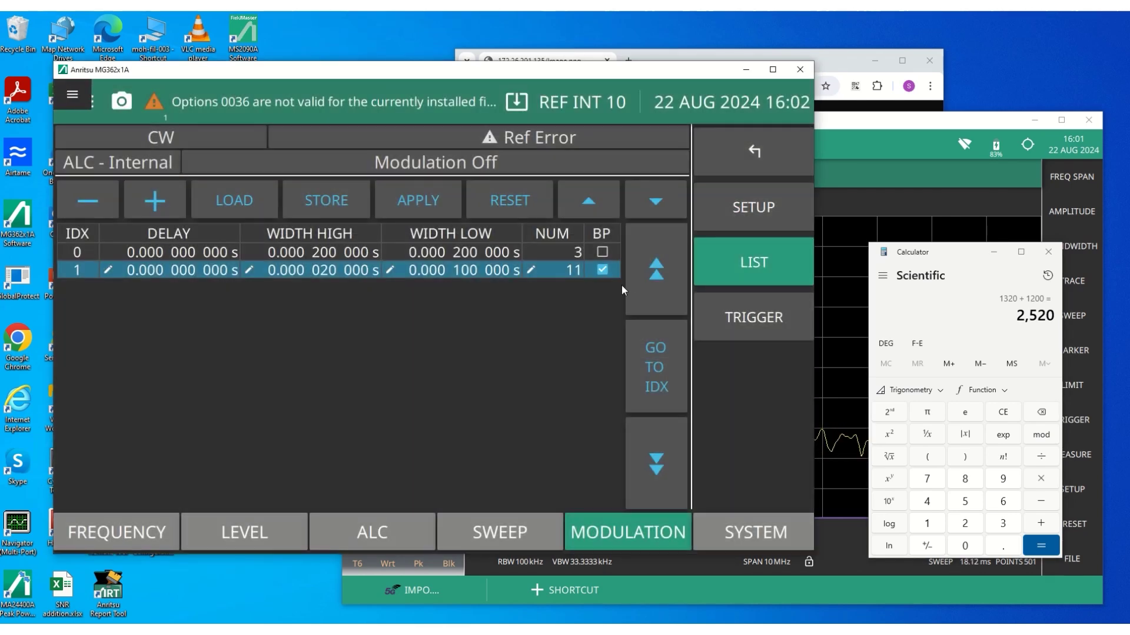
pyautogui.click(417, 202)
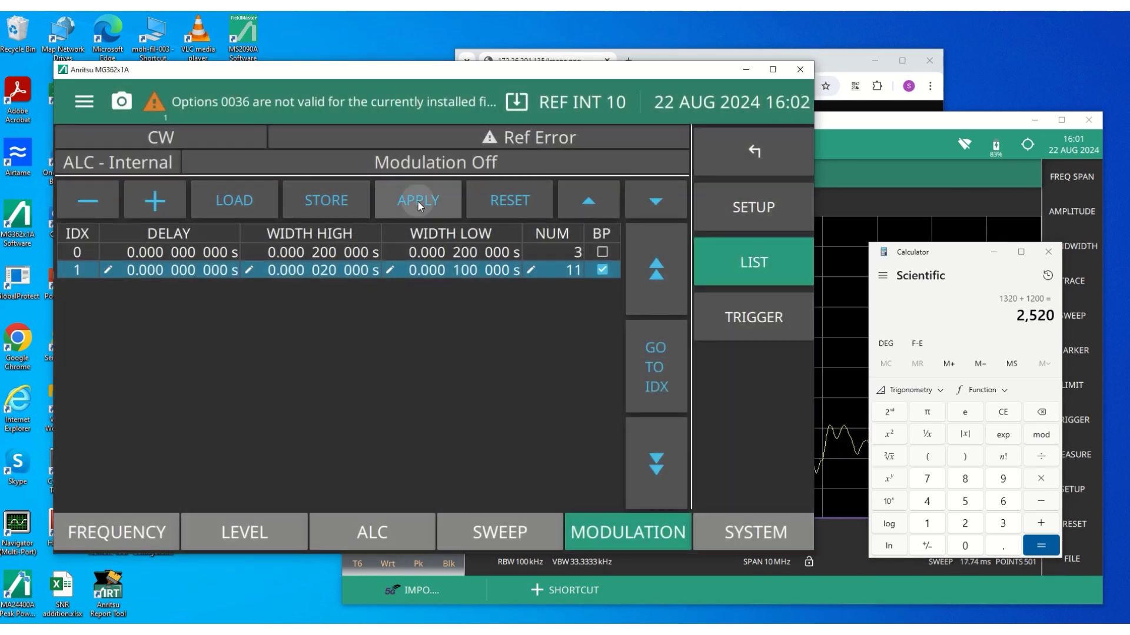
pyautogui.click(751, 209)
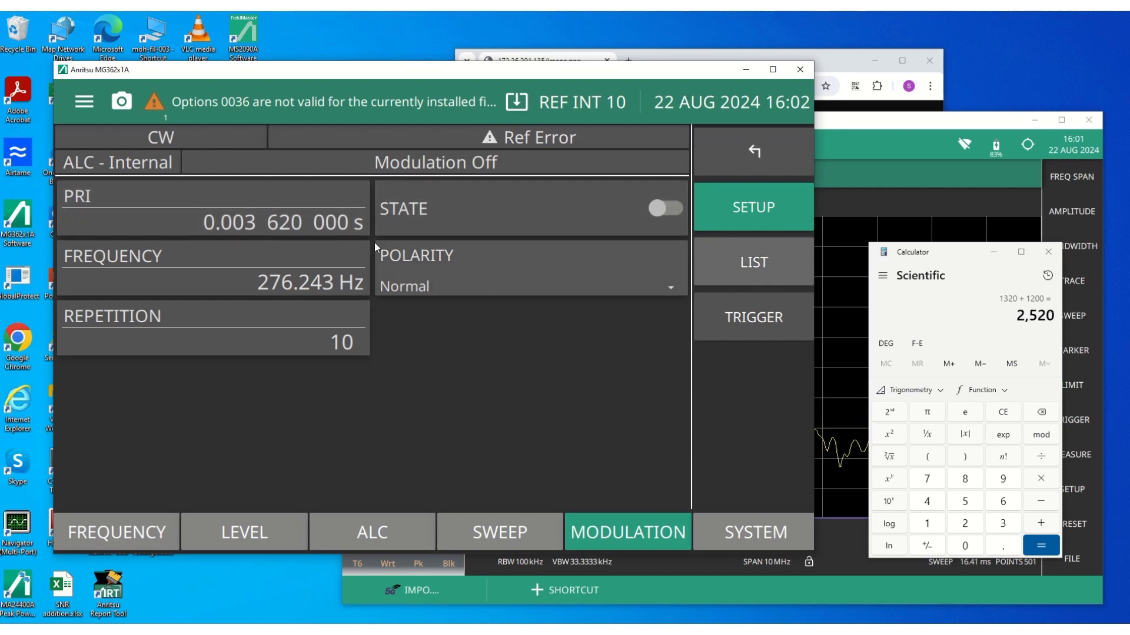
# Enter a PRI of 2520 µs (0.002 520 s), giving a 396.825 Hz pulse frequency.
pyautogui.click(302, 224)
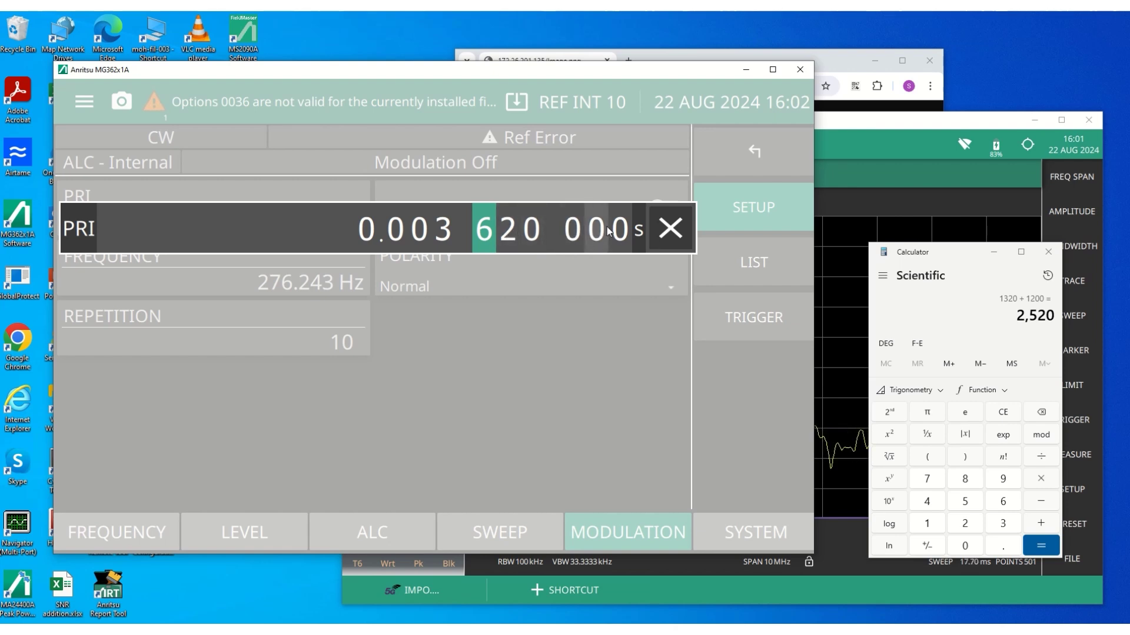
pyautogui.write('2 52')
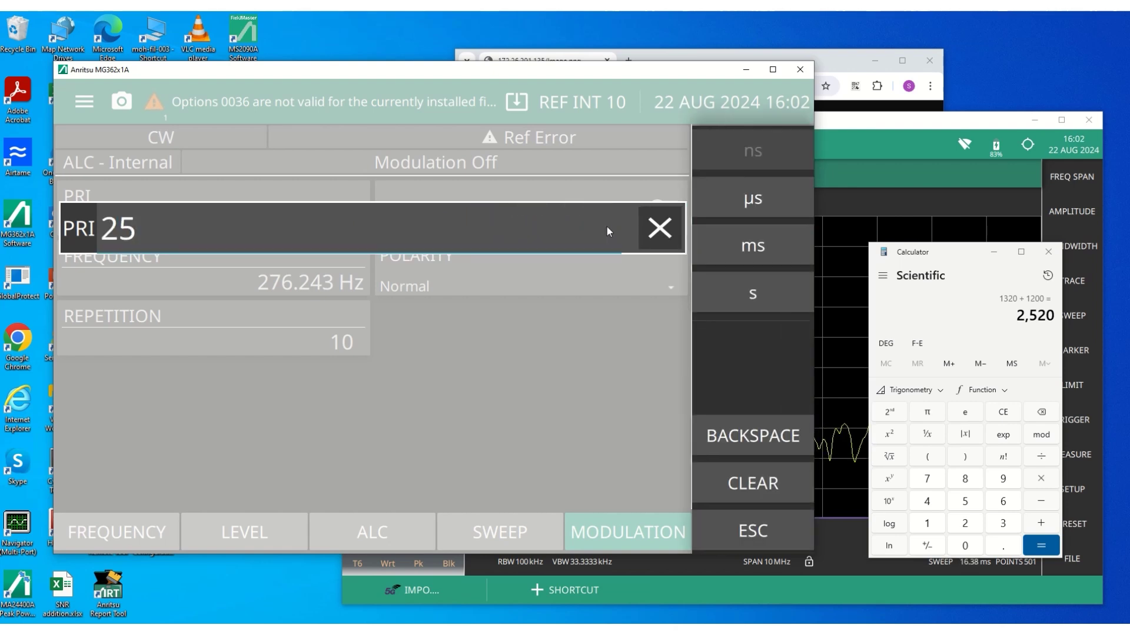
pyautogui.write('0')
pyautogui.click(736, 196)
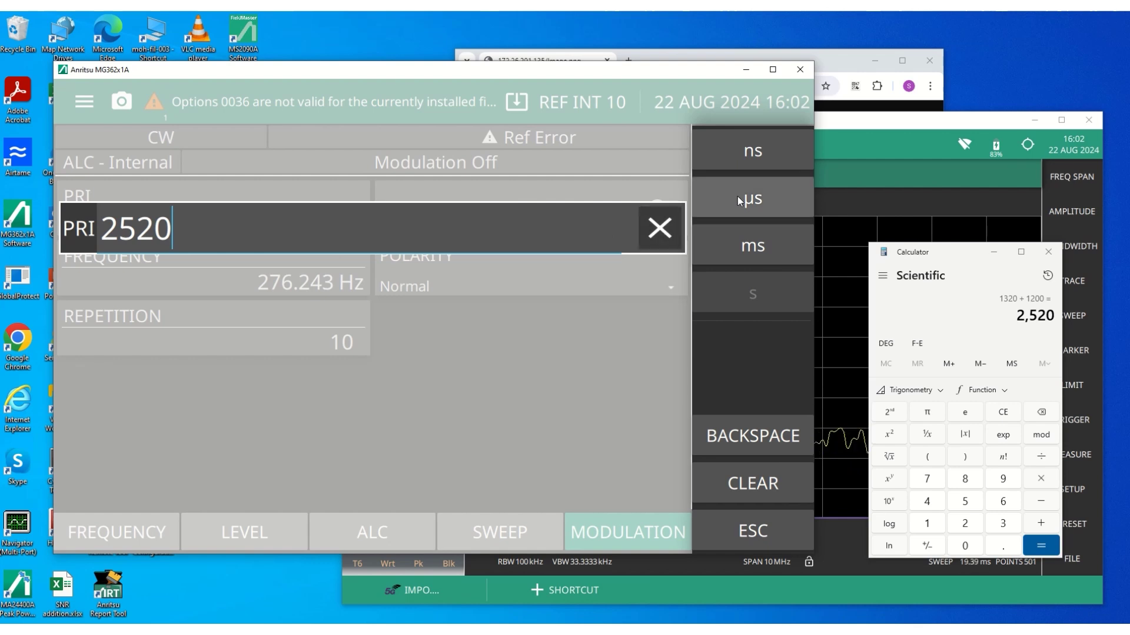
pyautogui.click(651, 271)
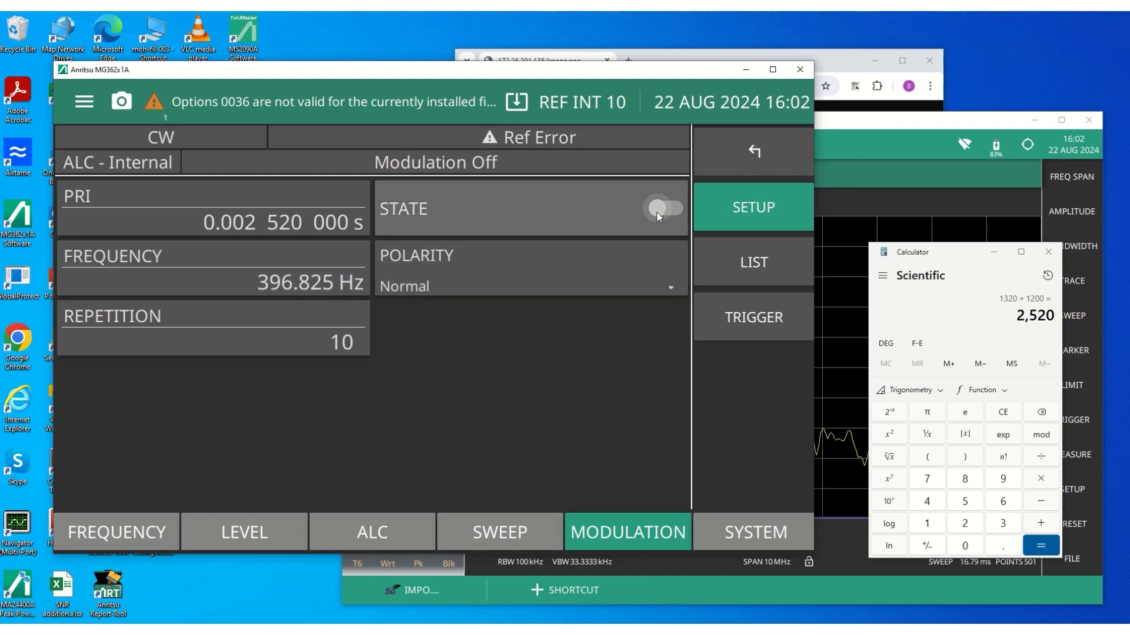
# Hide the calculator, switch pulse-train modulation on, and bring the spectrum analyzer forward.
pyautogui.click(993, 252)
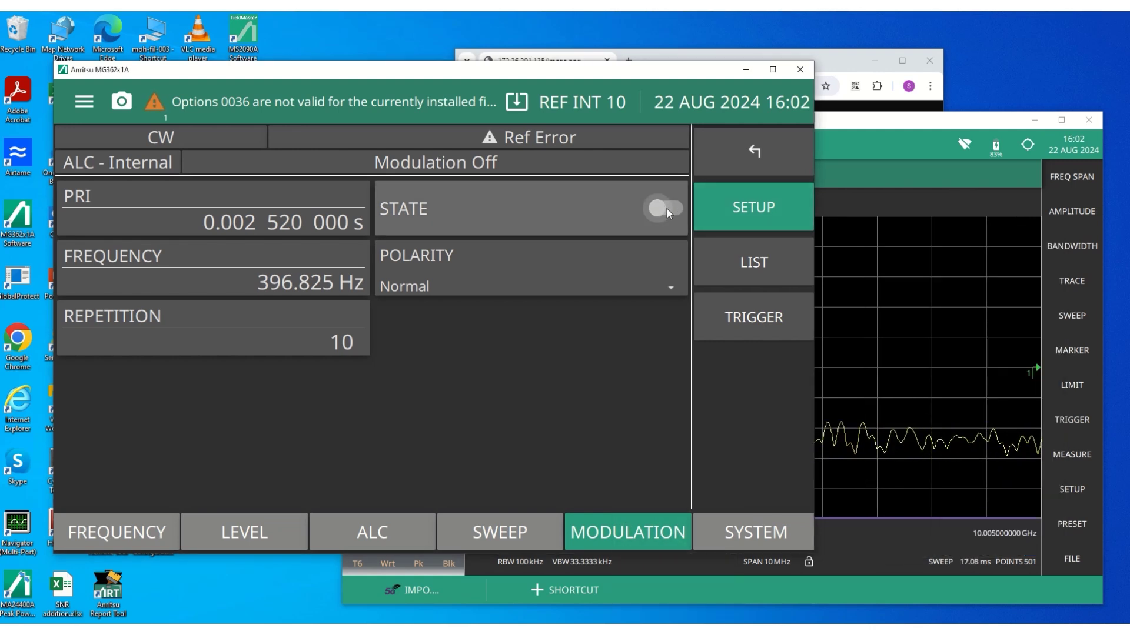
pyautogui.click(670, 211)
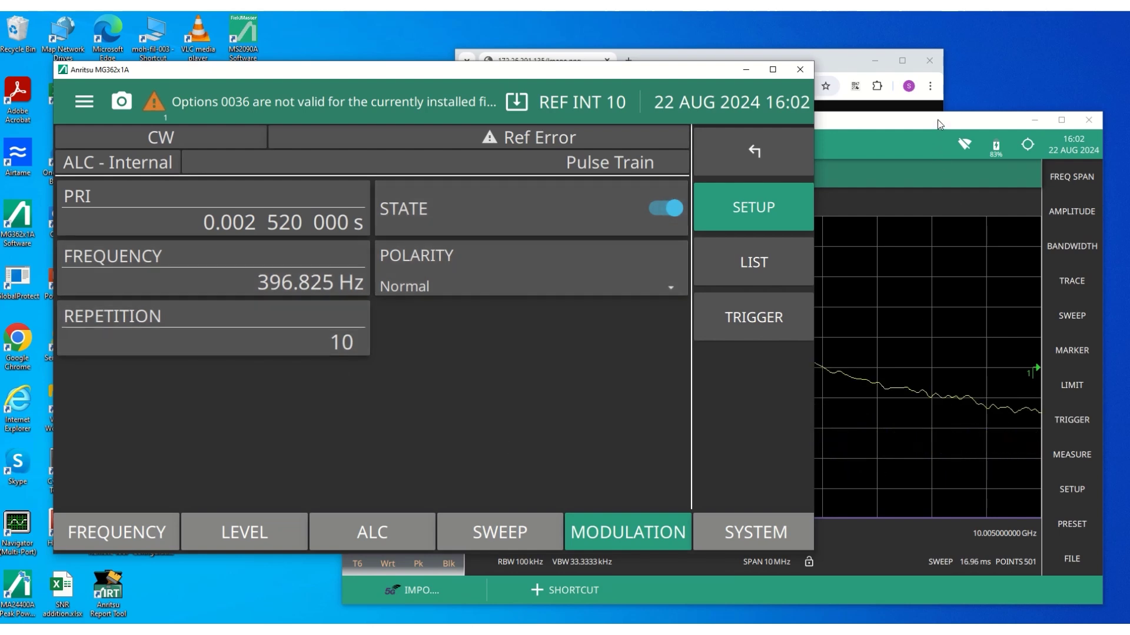
pyautogui.click(937, 119)
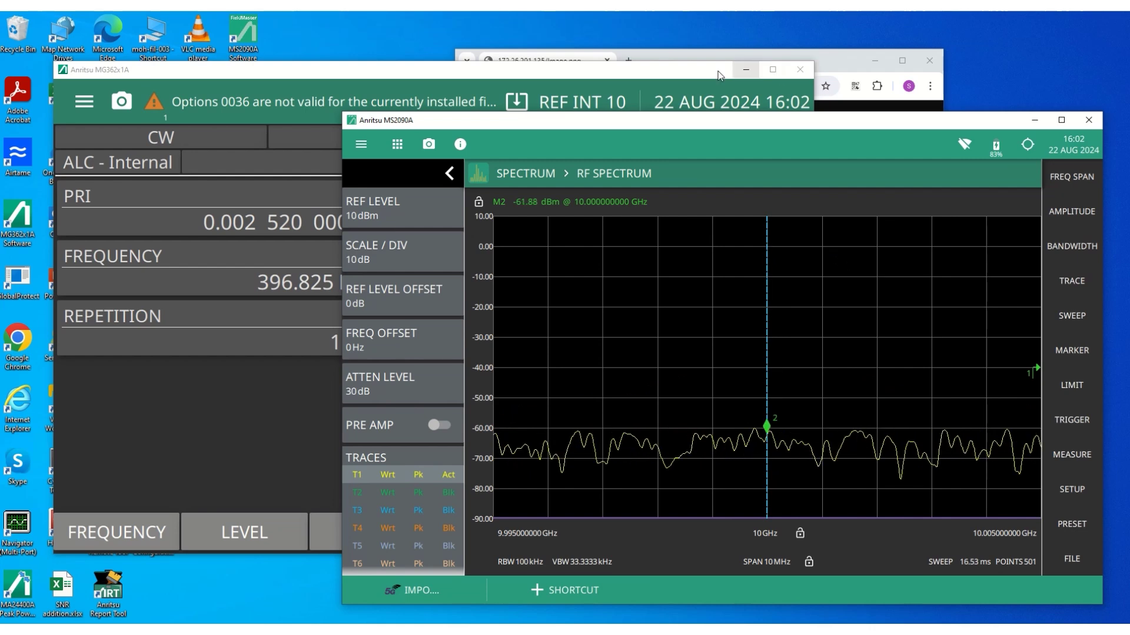
# Reload the Image.png oscilloscope snapshot in Chrome to show the triggered Ch1 pulse bursts.
pyautogui.moveTo(644, 74); pyautogui.dragTo(622, 93)
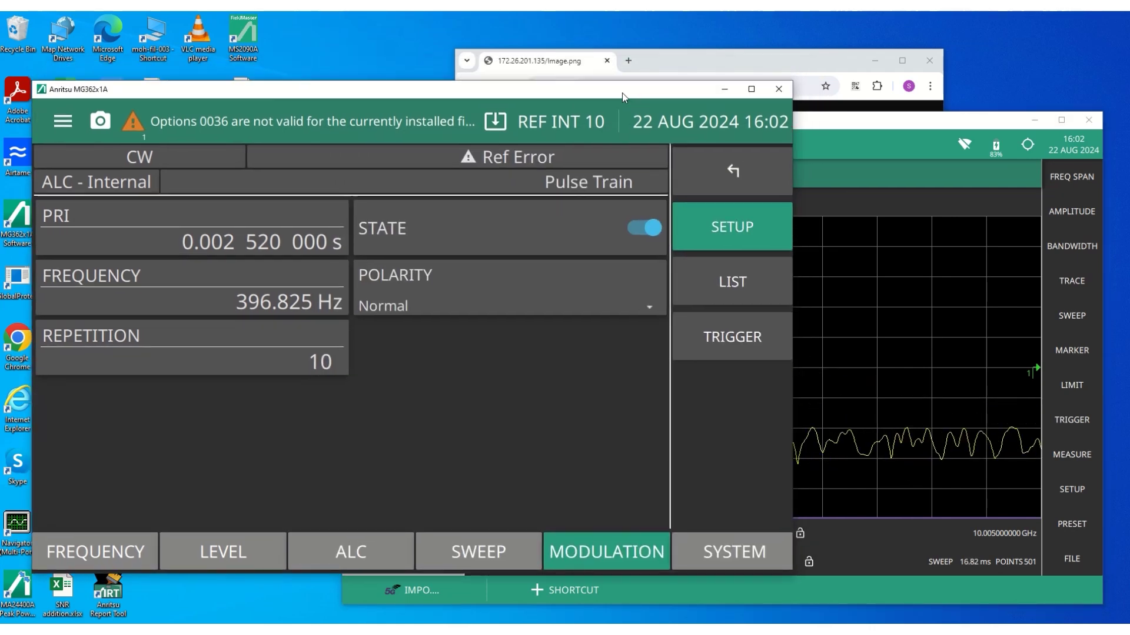
pyautogui.click(687, 57)
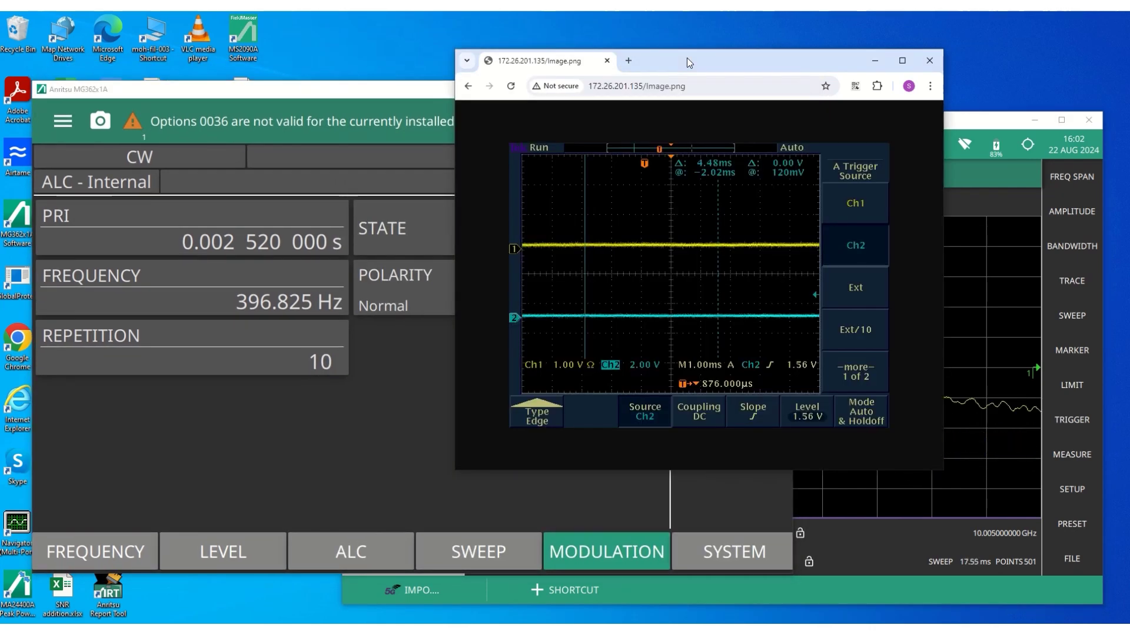
pyautogui.click(709, 87)
pyautogui.click(709, 87)
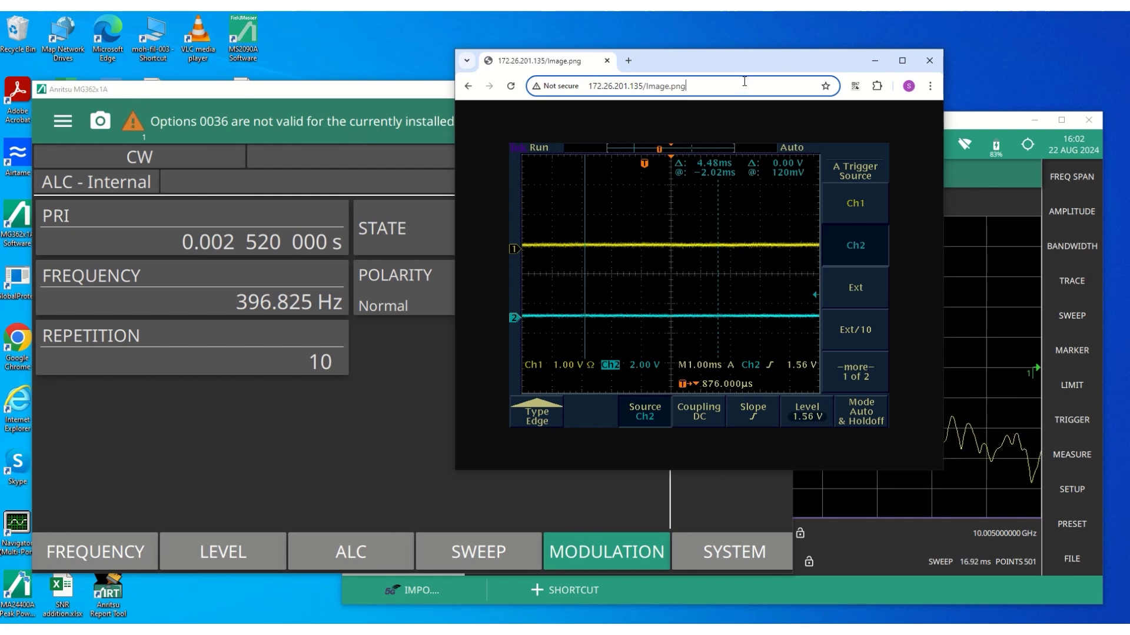
pyautogui.press('Return')
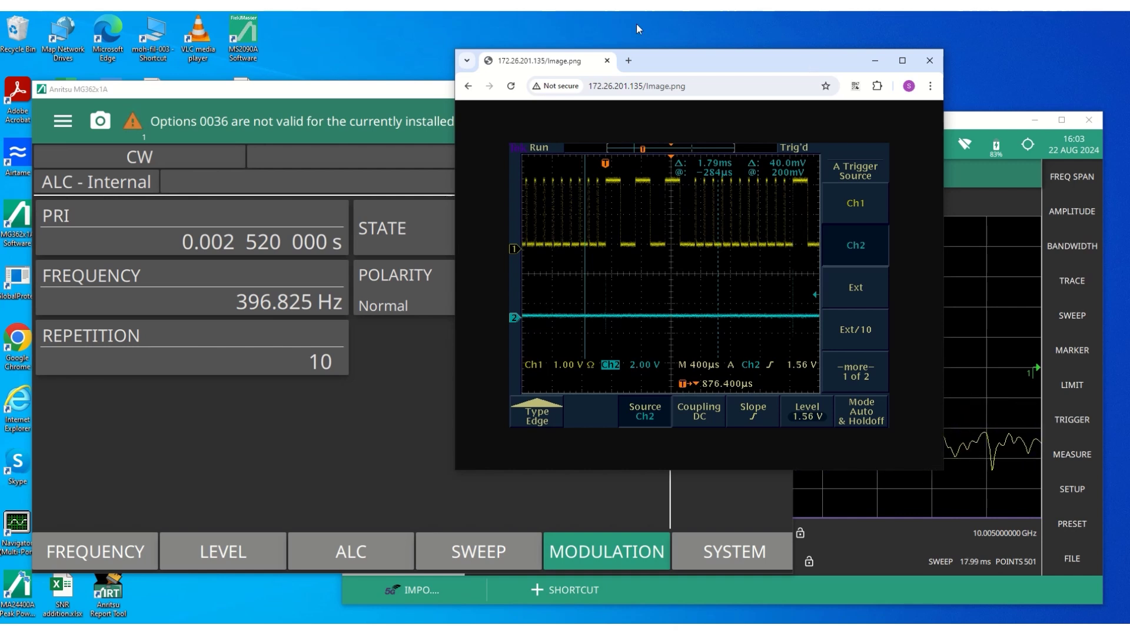
# Show the generator's LIST table (3 and 11 pulses) and place the scope snapshot beside it to compare.
pyautogui.click(410, 92)
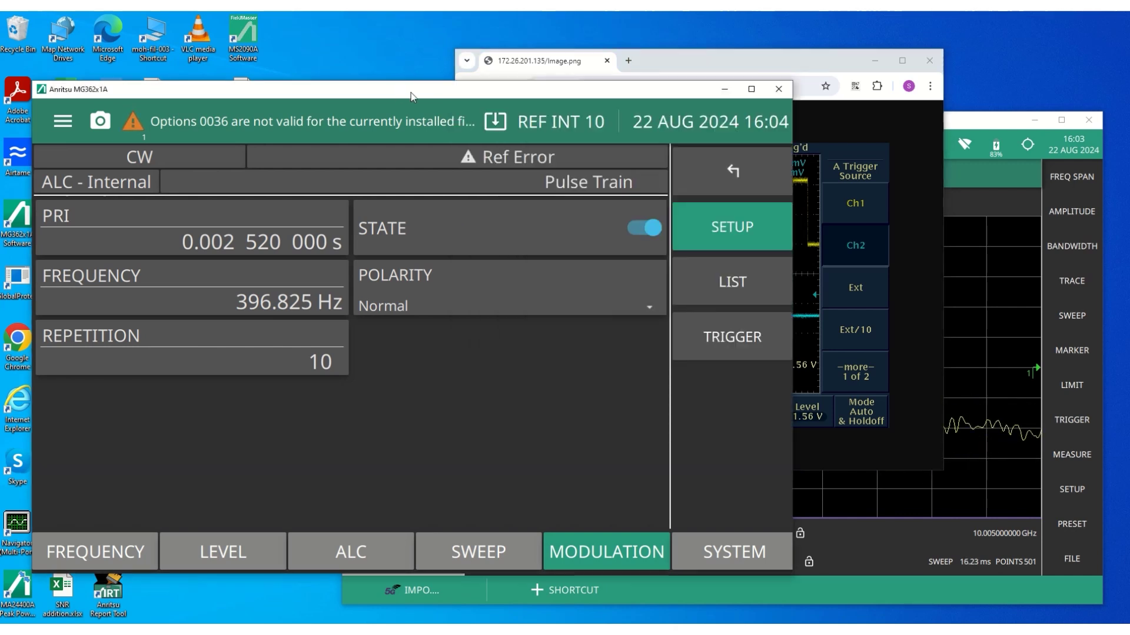
pyautogui.click(768, 281)
pyautogui.click(762, 66)
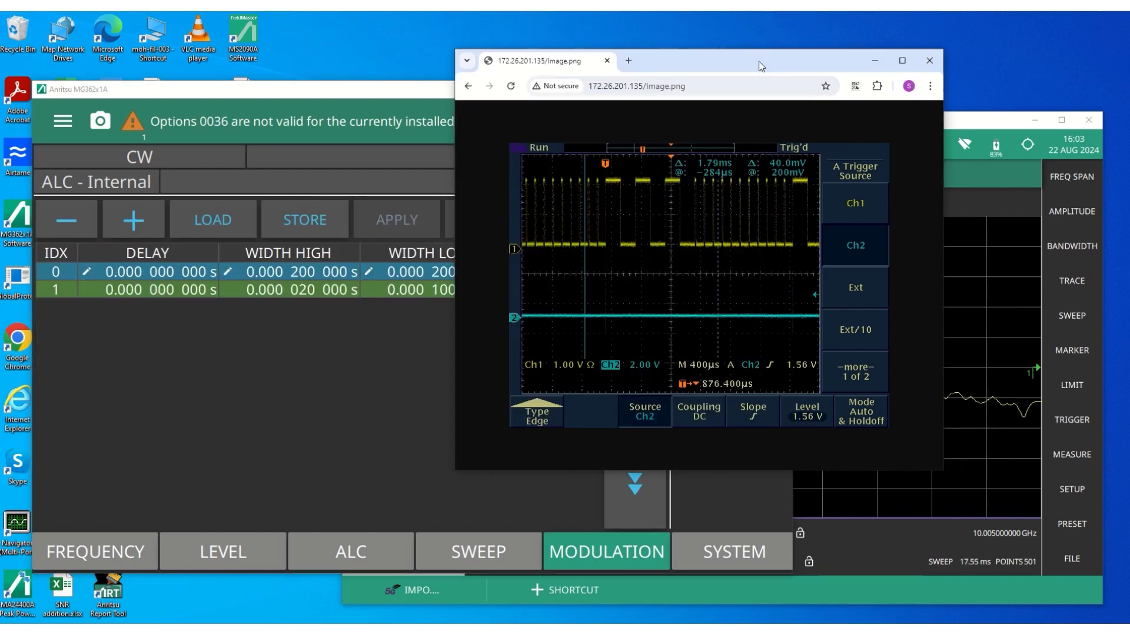
pyautogui.moveTo(760, 62); pyautogui.dragTo(874, 55)
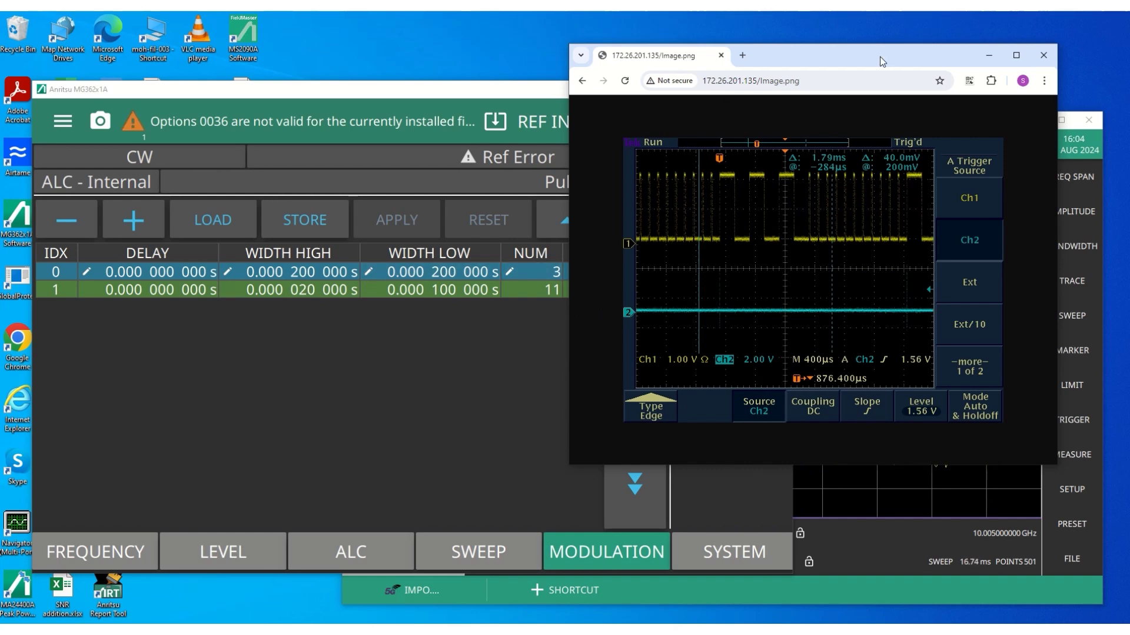
pyautogui.moveTo(881, 57); pyautogui.dragTo(696, 35)
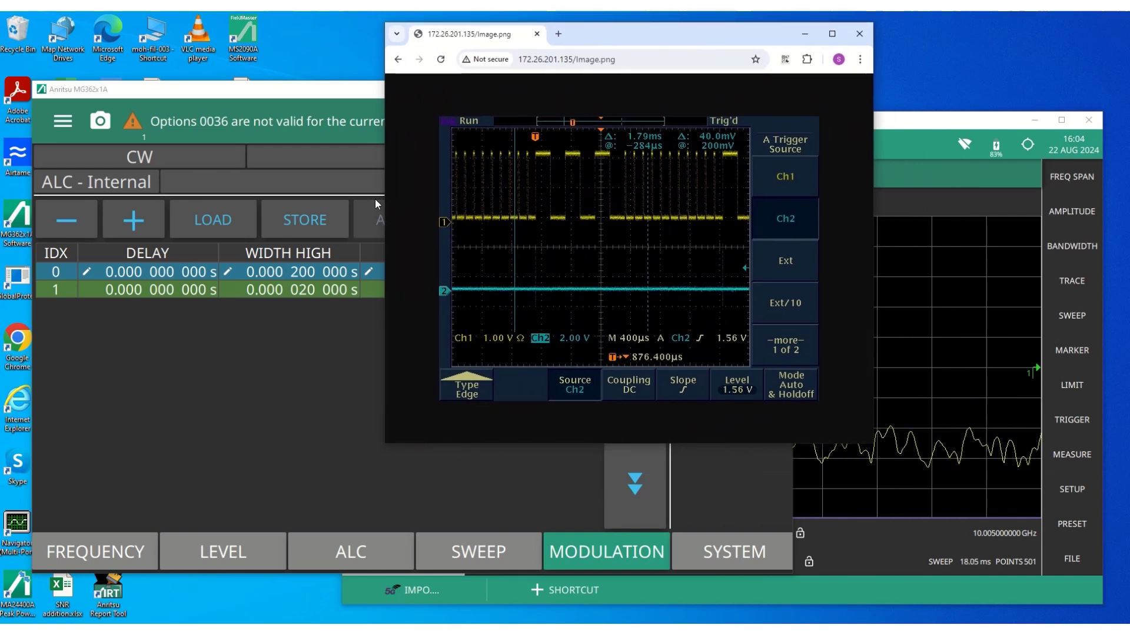
pyautogui.click(376, 200)
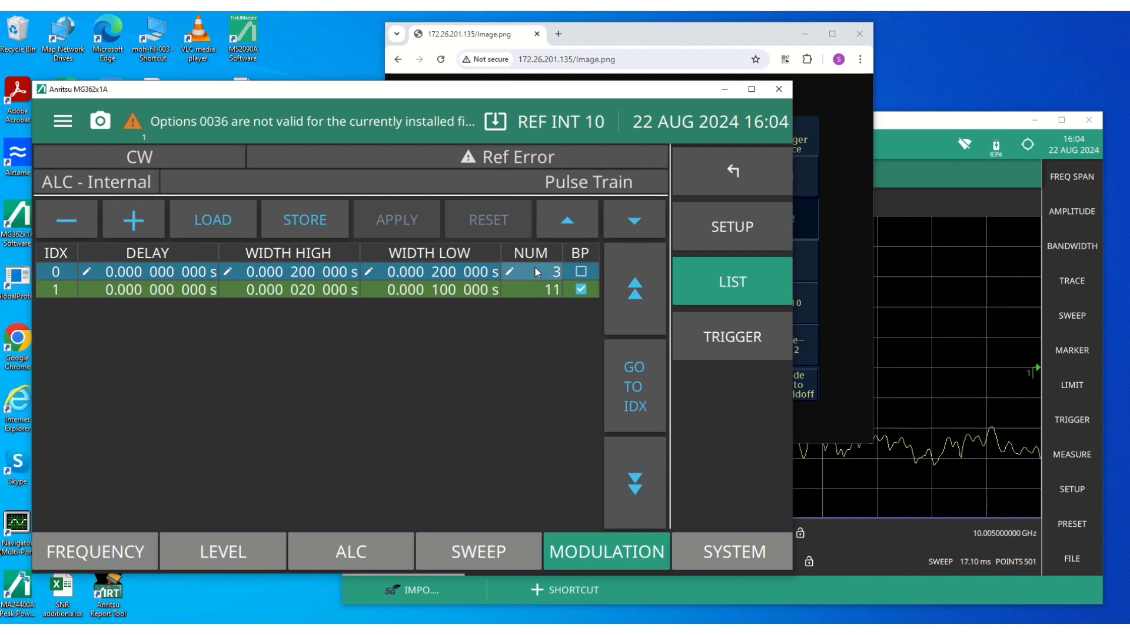
pyautogui.moveTo(682, 39)
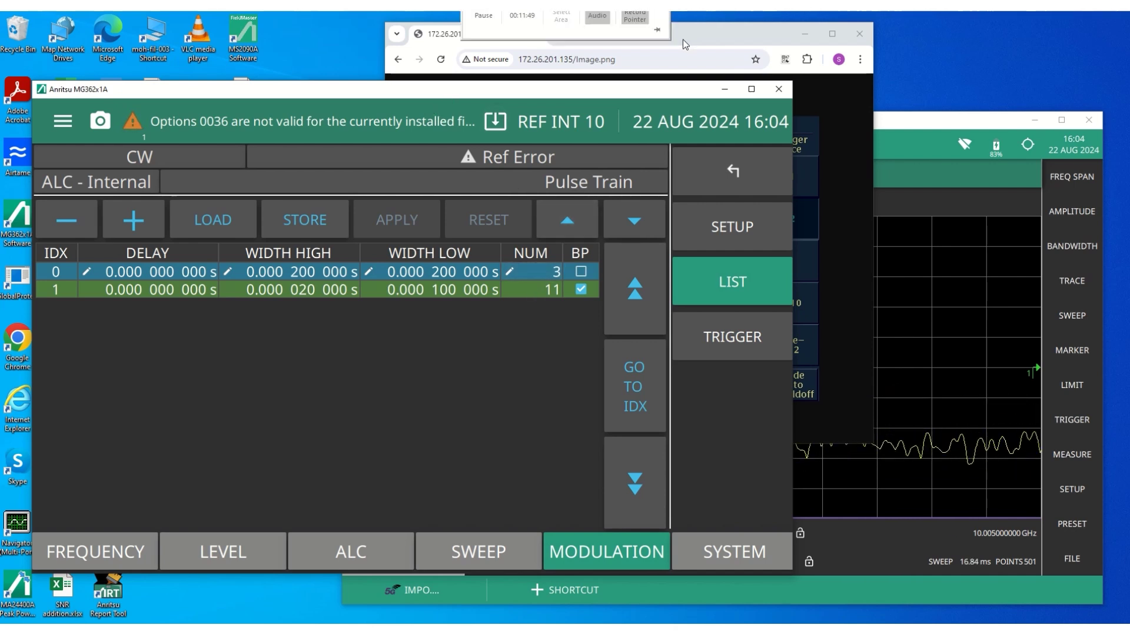
pyautogui.moveTo(687, 32); pyautogui.dragTo(631, 67)
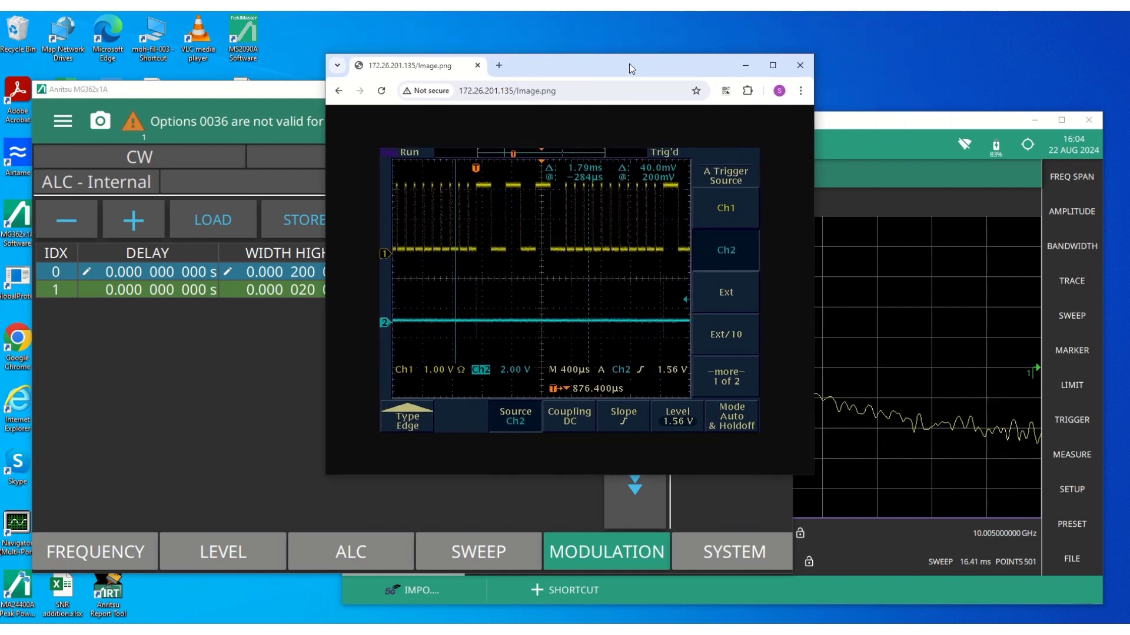
# Raise the MS2090A 10 GHz, 10 MHz-span spectrum view and nudge it into place.
pyautogui.click(889, 121)
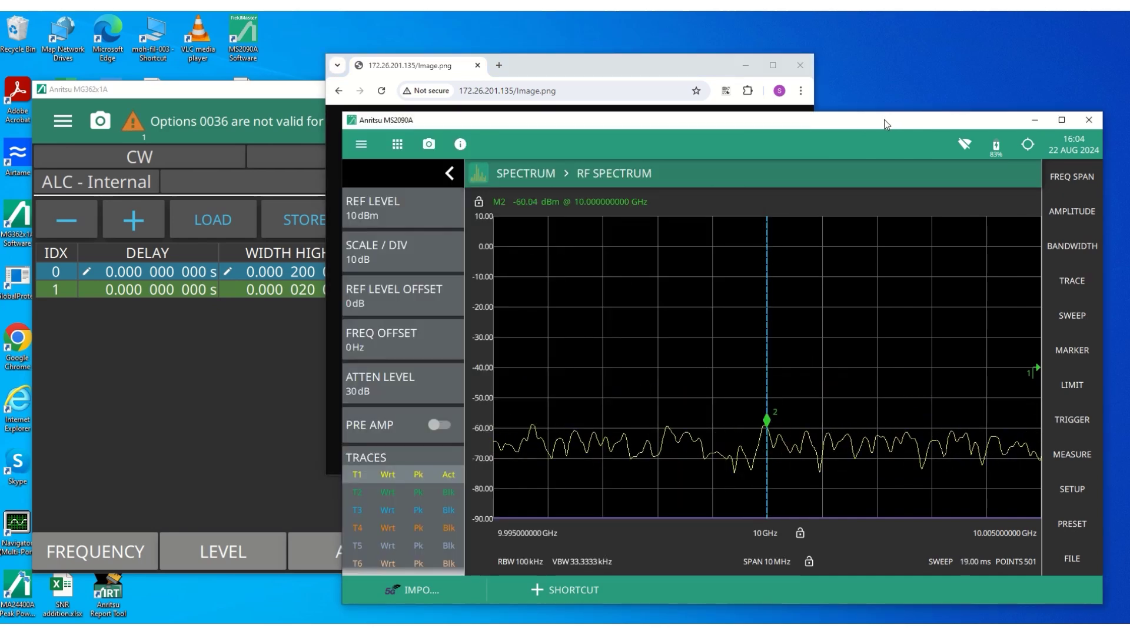
pyautogui.moveTo(885, 120); pyautogui.dragTo(878, 107)
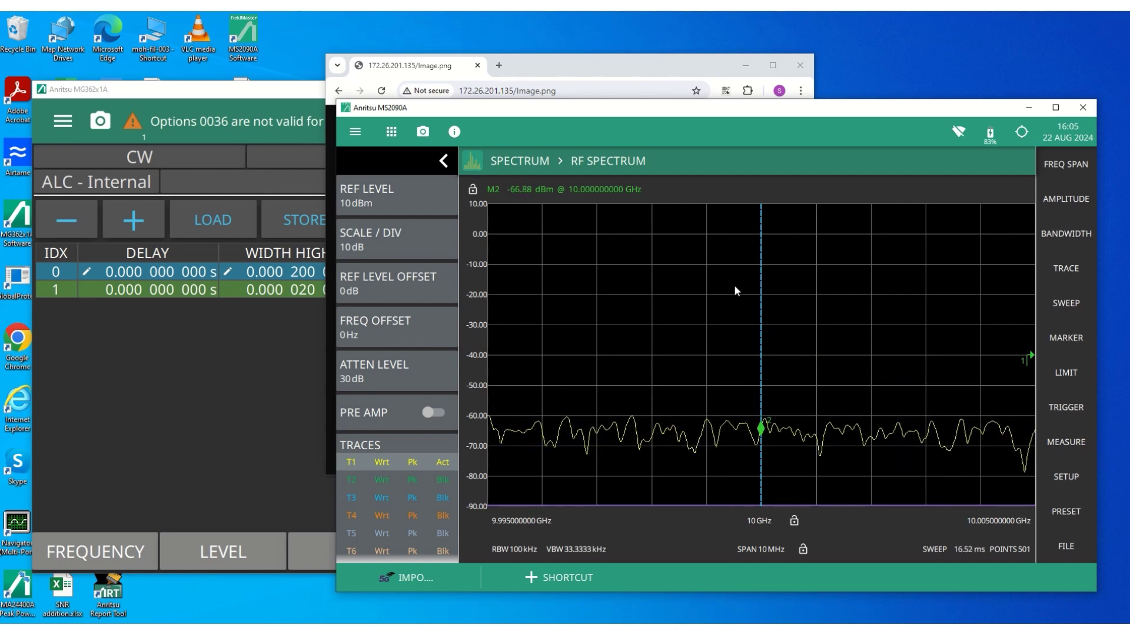
# Set the MS2090A to zero span with continuous sweep off, then bring the scope snapshot alongside.
pyautogui.click(1064, 164)
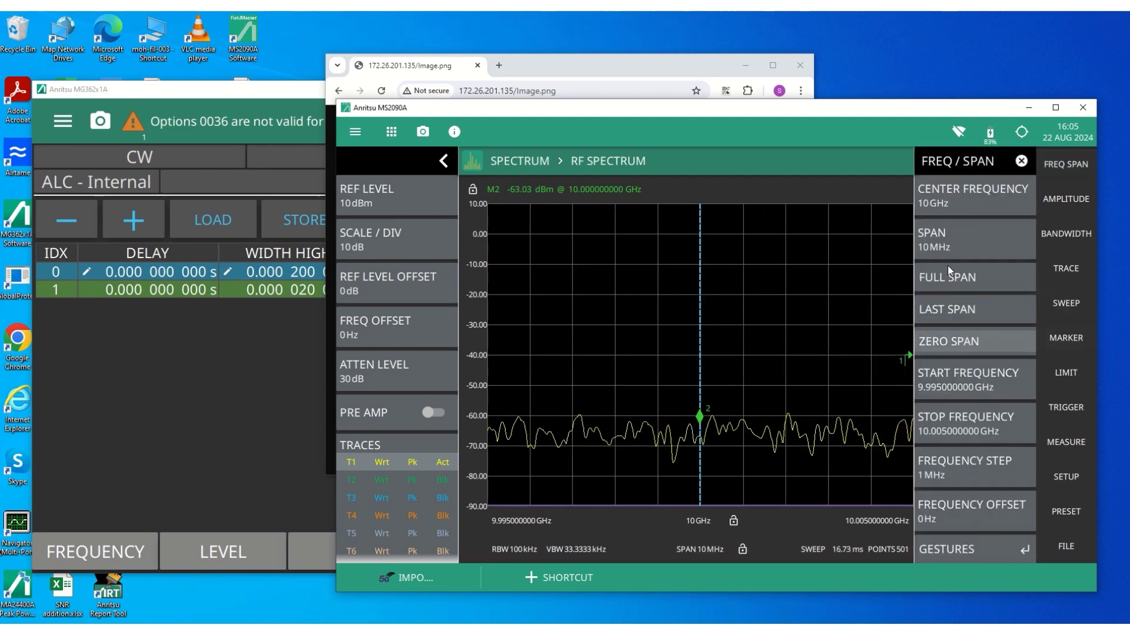
pyautogui.click(948, 341)
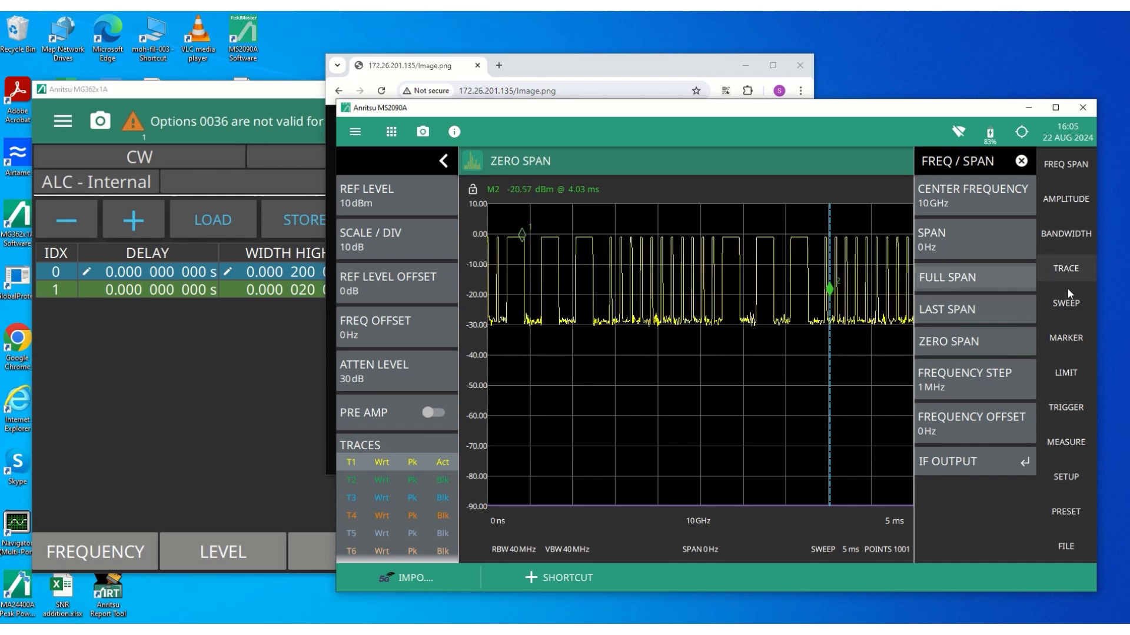
pyautogui.click(1066, 304)
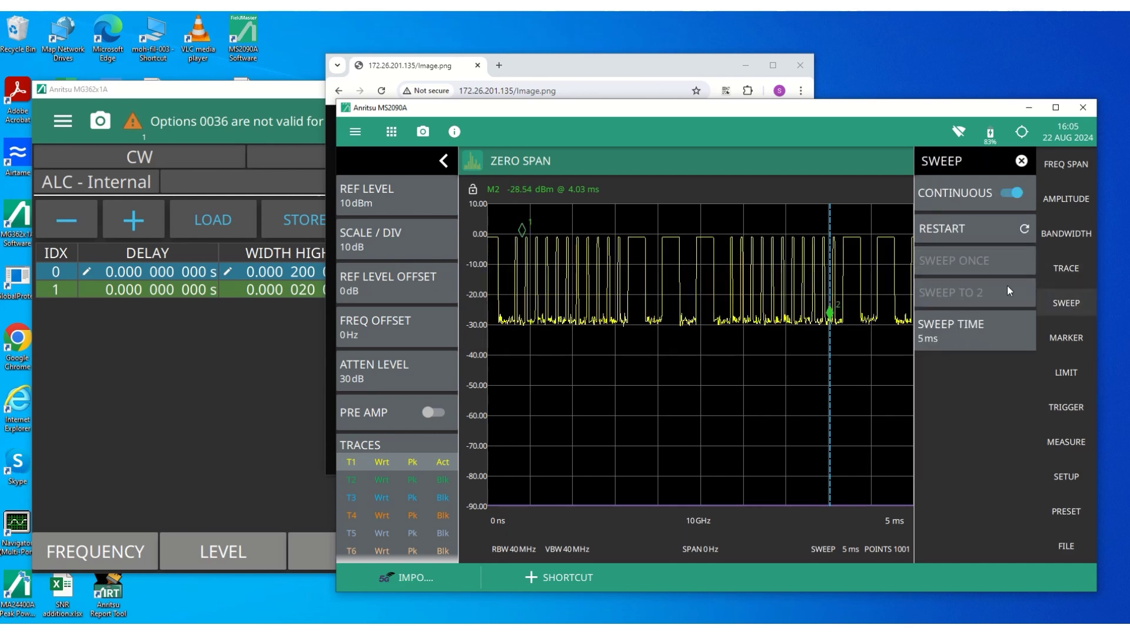
pyautogui.click(968, 196)
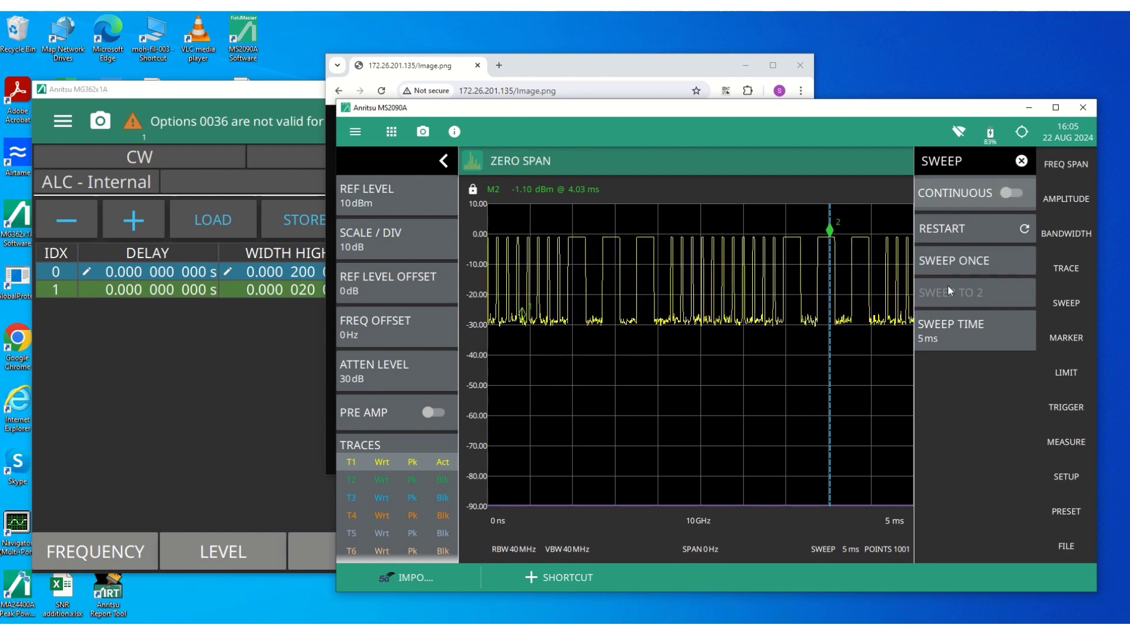
pyautogui.click(1022, 162)
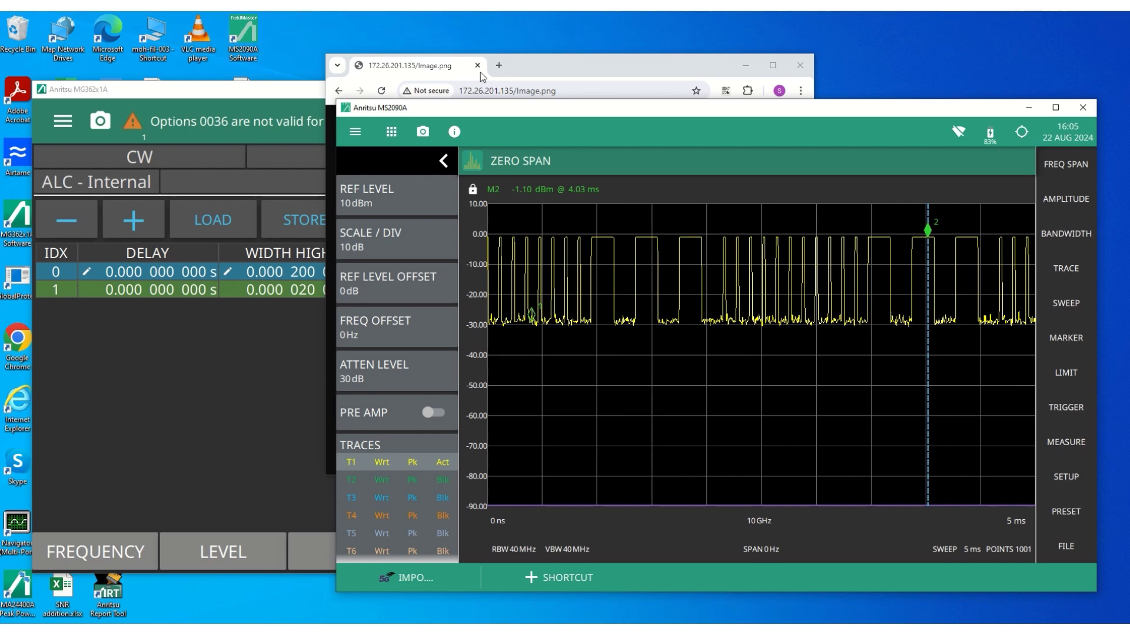
pyautogui.moveTo(567, 70); pyautogui.dragTo(337, 114)
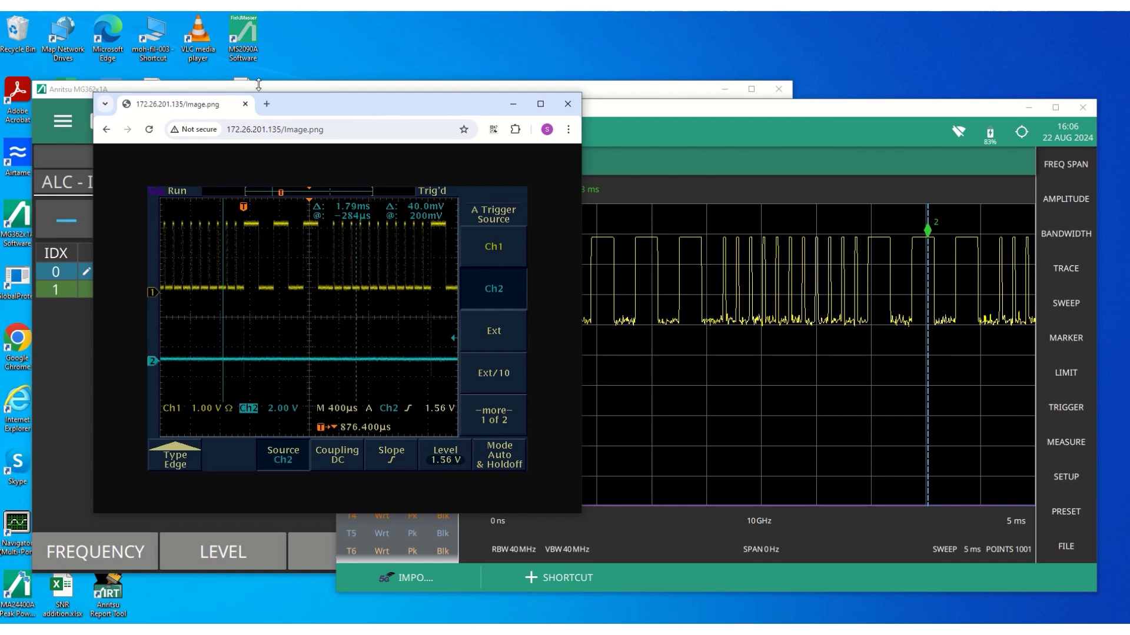
# Move the scope snapshot and generator windows aside and raise the MS2090A zero-span trace.
pyautogui.moveTo(339, 111); pyautogui.dragTo(352, 55)
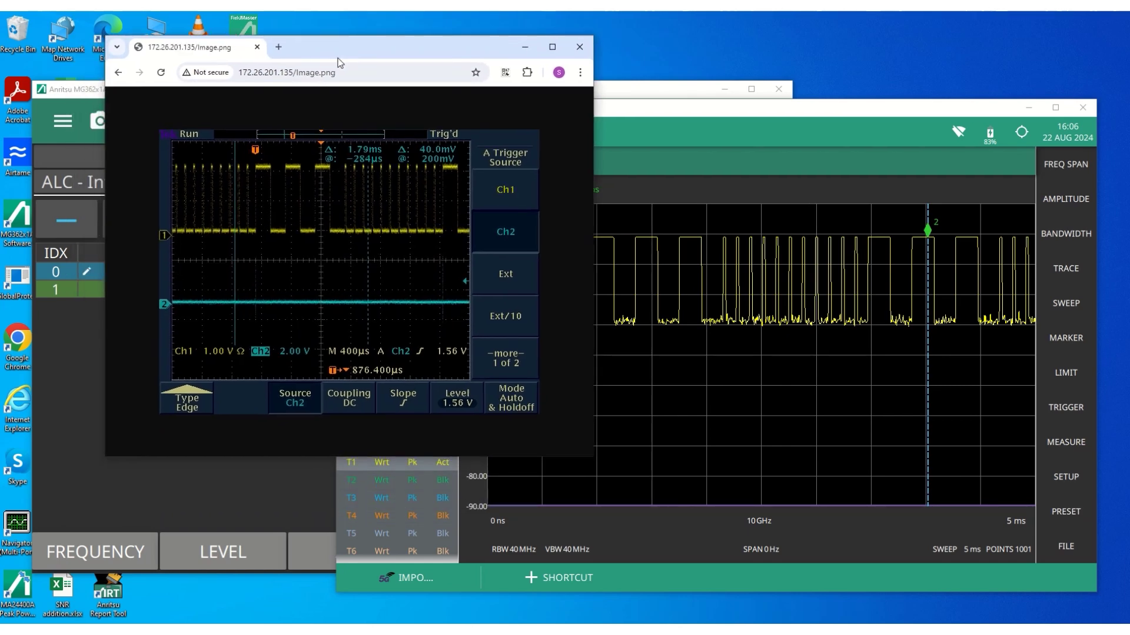
pyautogui.click(47, 355)
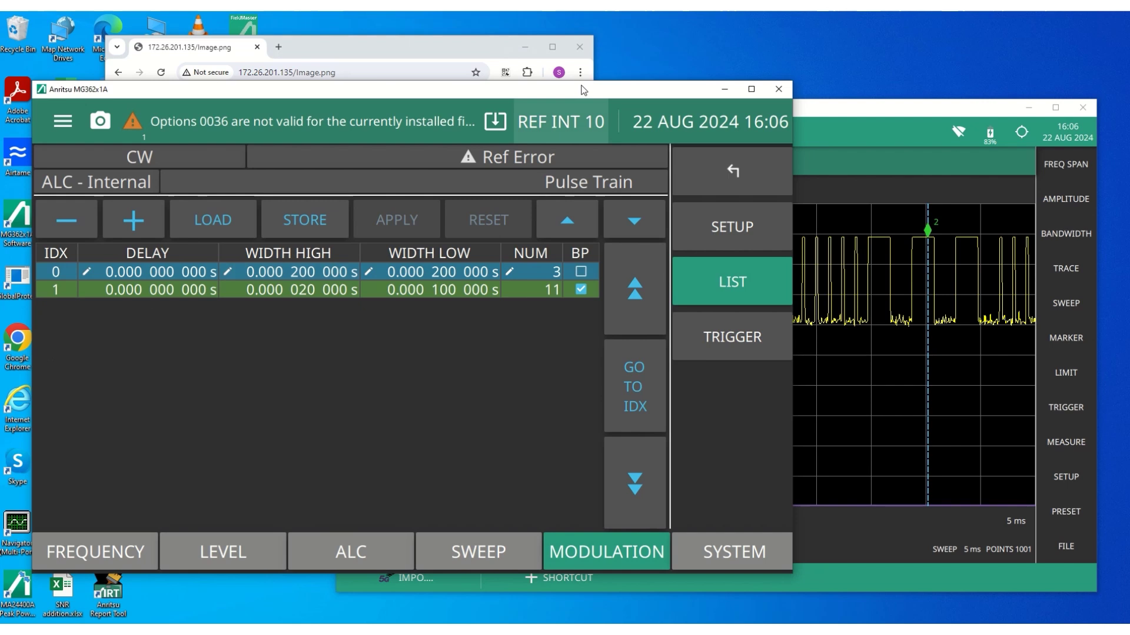
pyautogui.moveTo(581, 89); pyautogui.dragTo(539, 83)
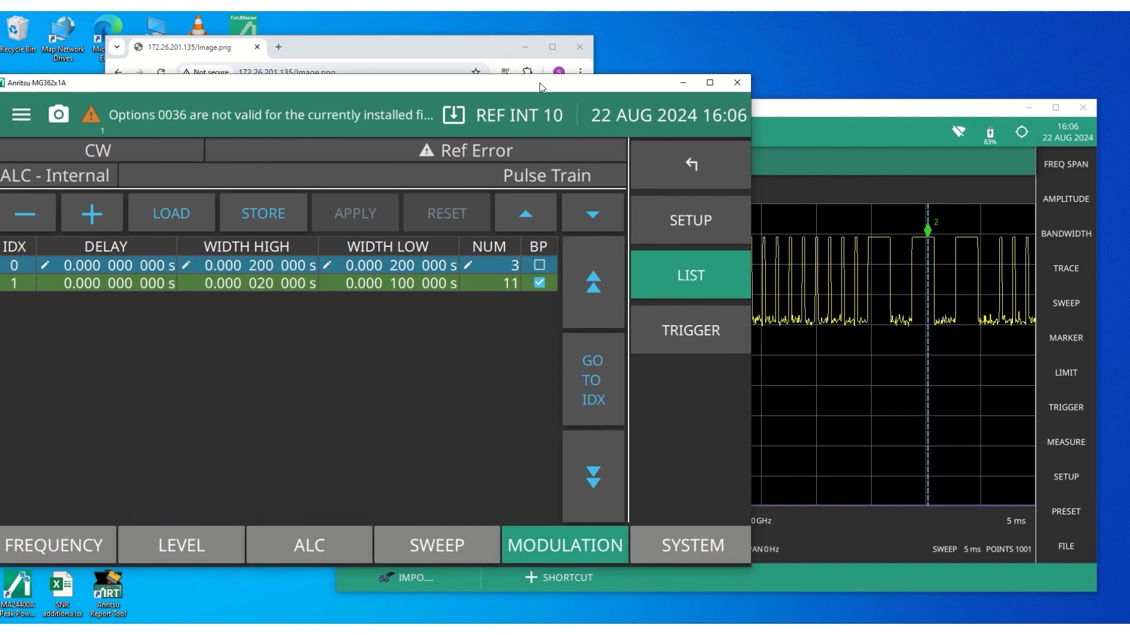
pyautogui.click(810, 107)
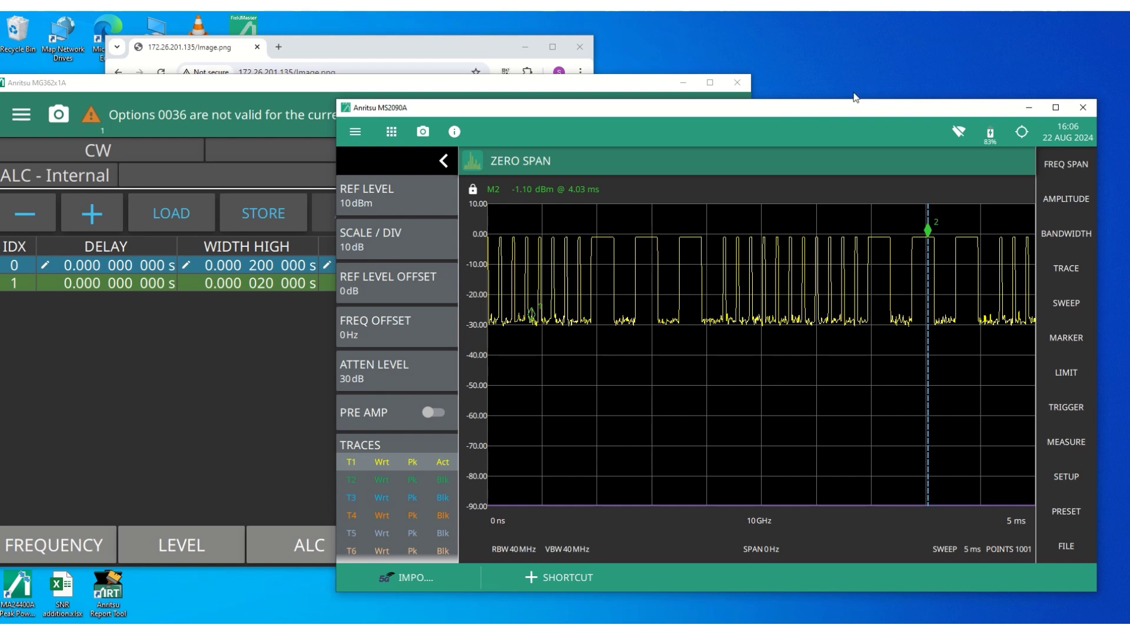
pyautogui.moveTo(850, 110); pyautogui.dragTo(851, 114)
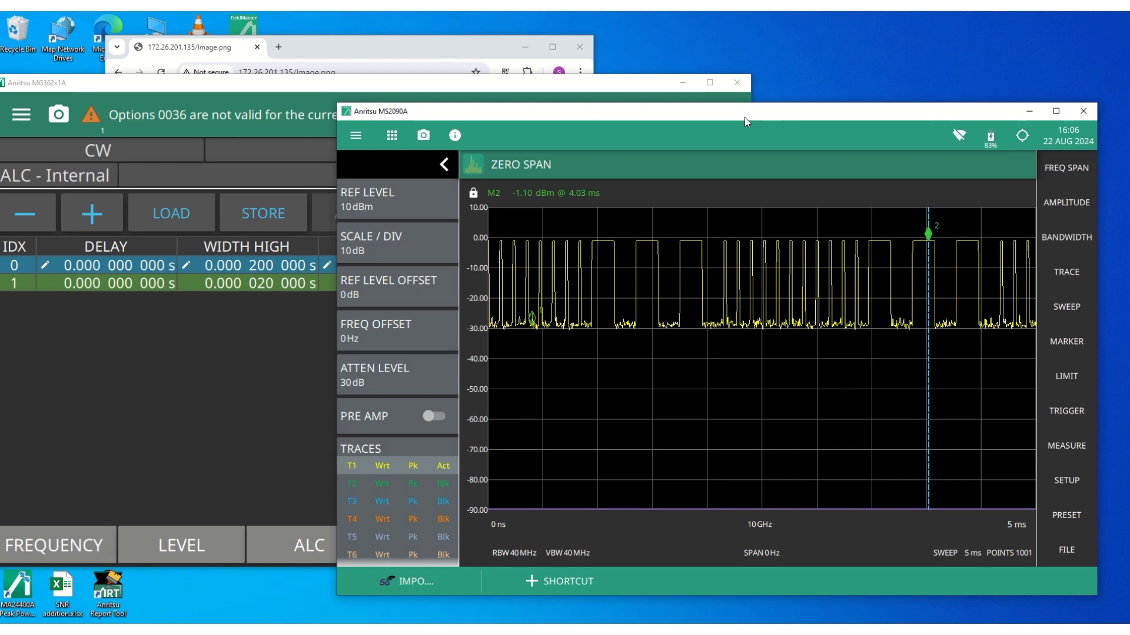
pyautogui.moveTo(598, 86); pyautogui.dragTo(616, 61)
pyautogui.click(829, 112)
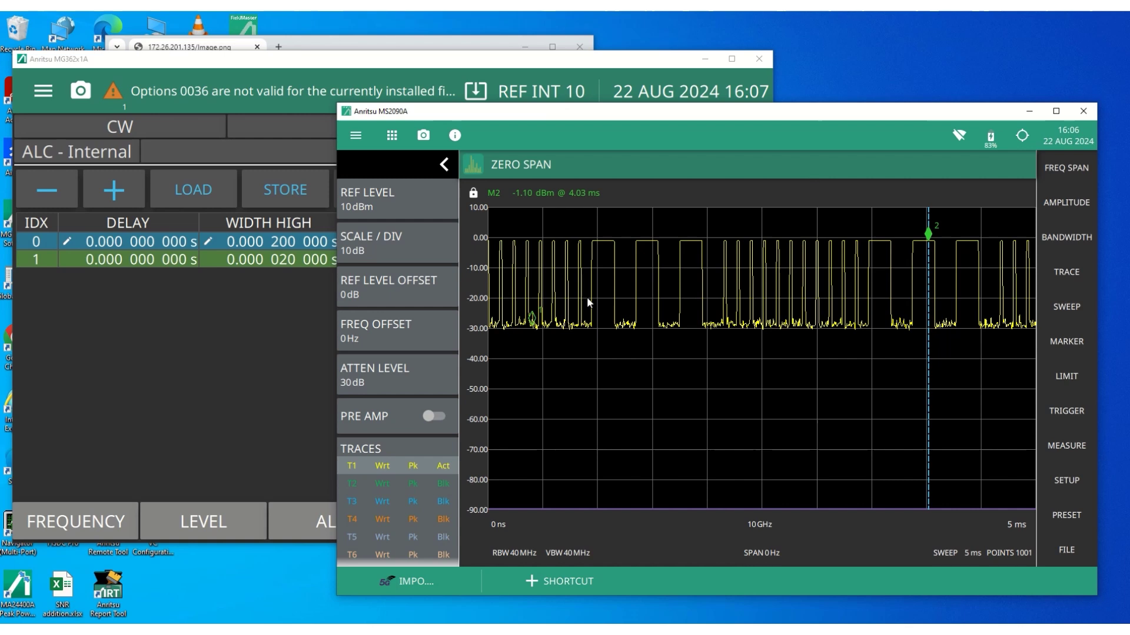